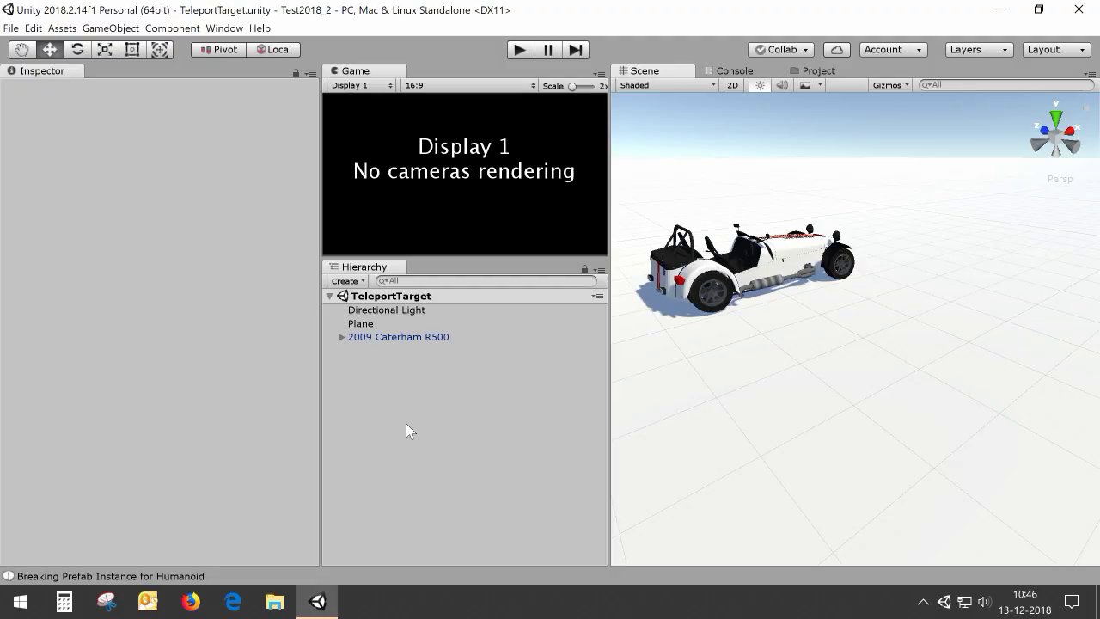
# Step: Drag the Humanoid prefab from Assets > Humanoid > Prefabs into the TeleportTarget scene
pyautogui.click(816, 71)
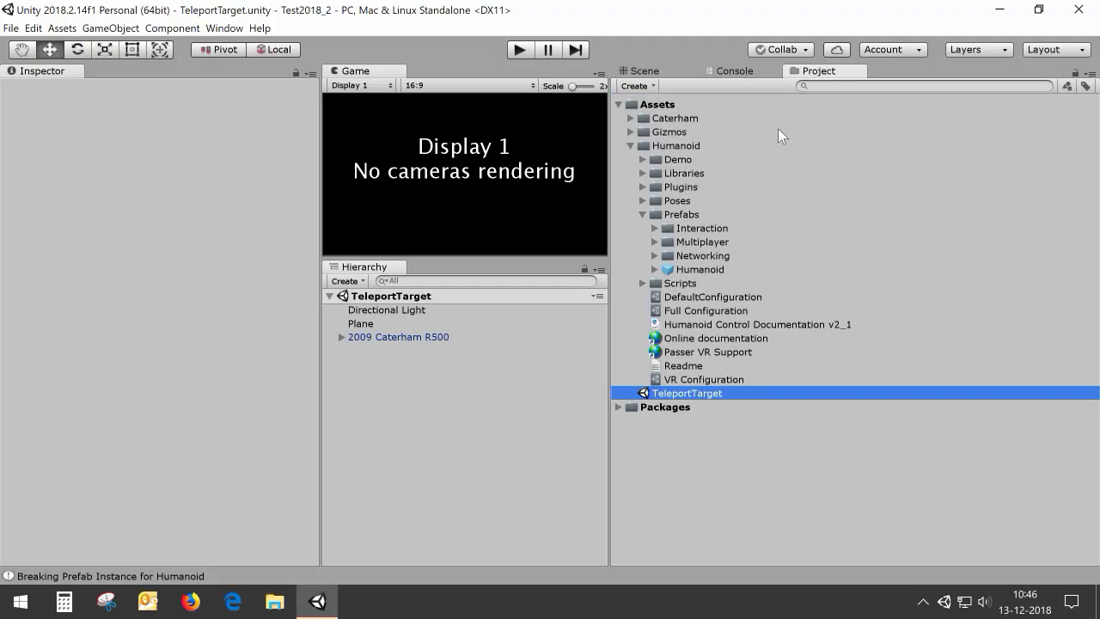
pyautogui.click(670, 146)
pyautogui.click(681, 214)
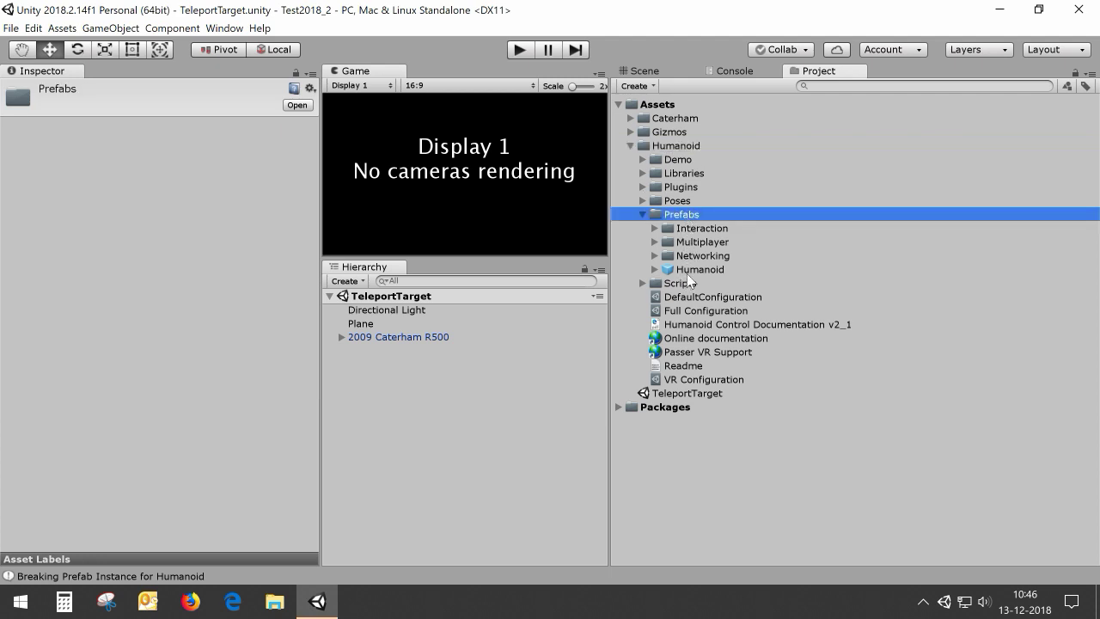
pyautogui.moveTo(697, 268); pyautogui.dragTo(422, 448)
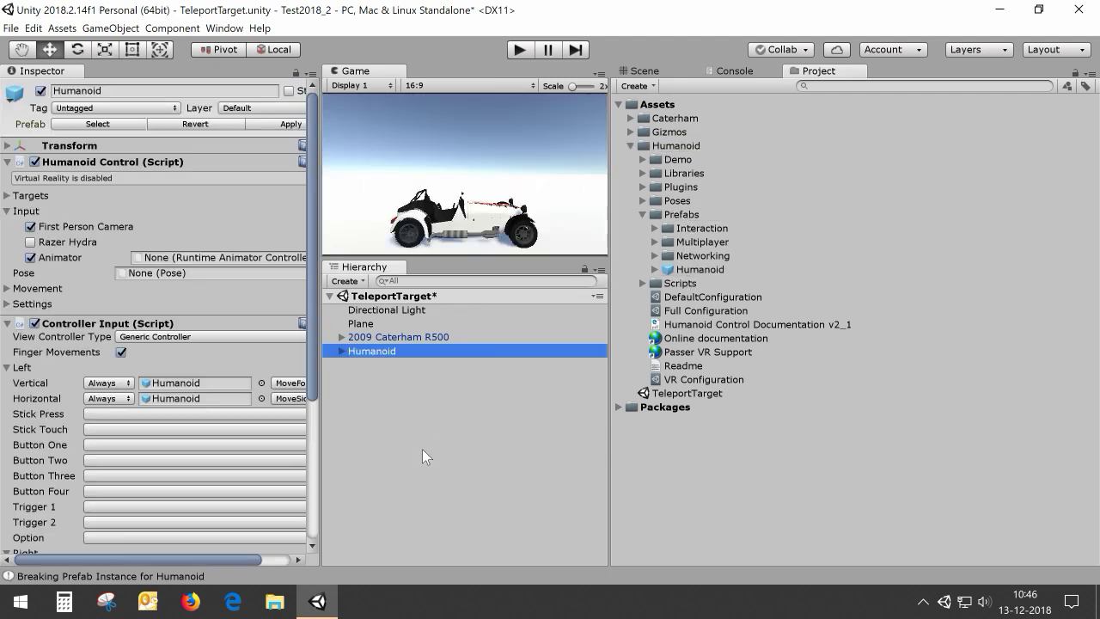
# Step: Enable Razer Hydra on the Humanoid and set the left Vertical and Horizontal inputs to empty
pyautogui.click(646, 74)
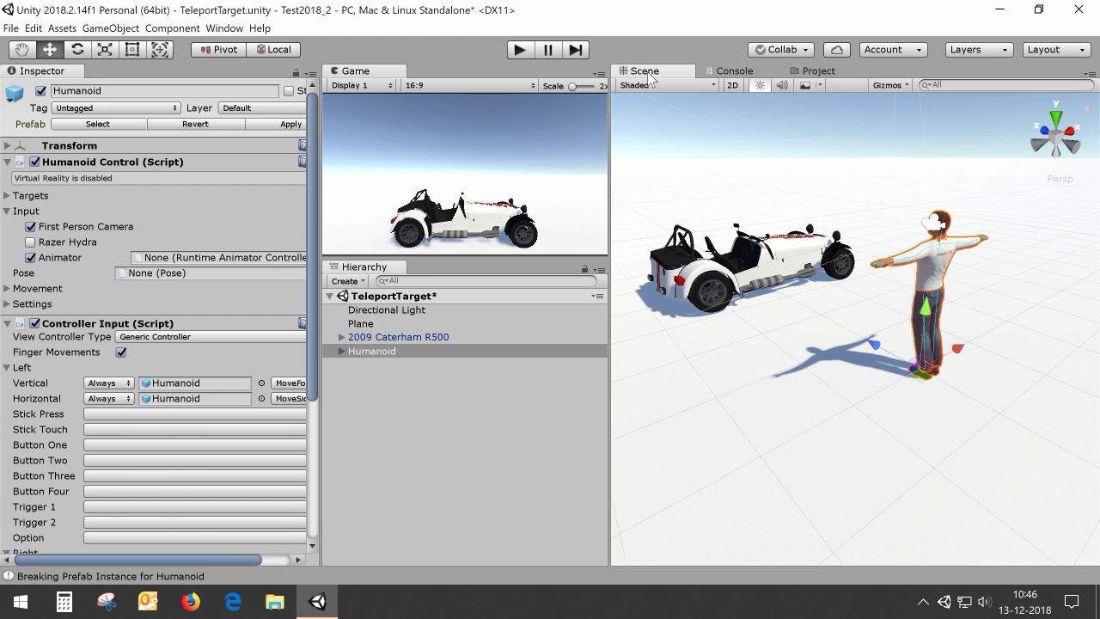
pyautogui.click(31, 241)
pyautogui.click(108, 400)
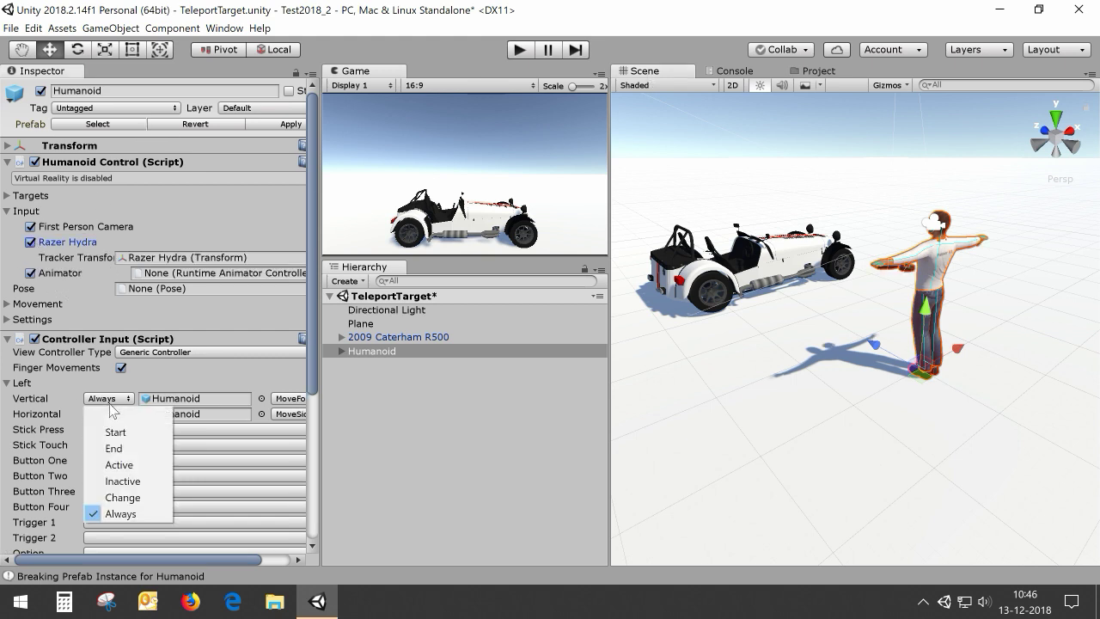
pyautogui.click(108, 415)
pyautogui.click(108, 414)
pyautogui.click(112, 430)
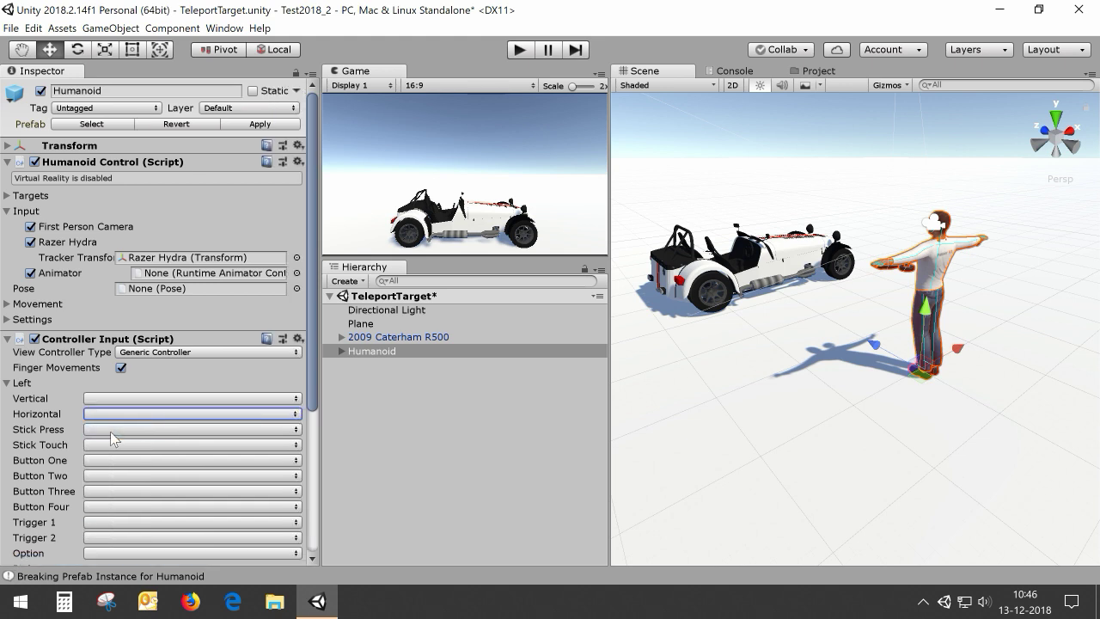
# Step: Add a teleporter to the Humanoid's Right Hand Target so a pointer ray extends from it
pyautogui.click(343, 351)
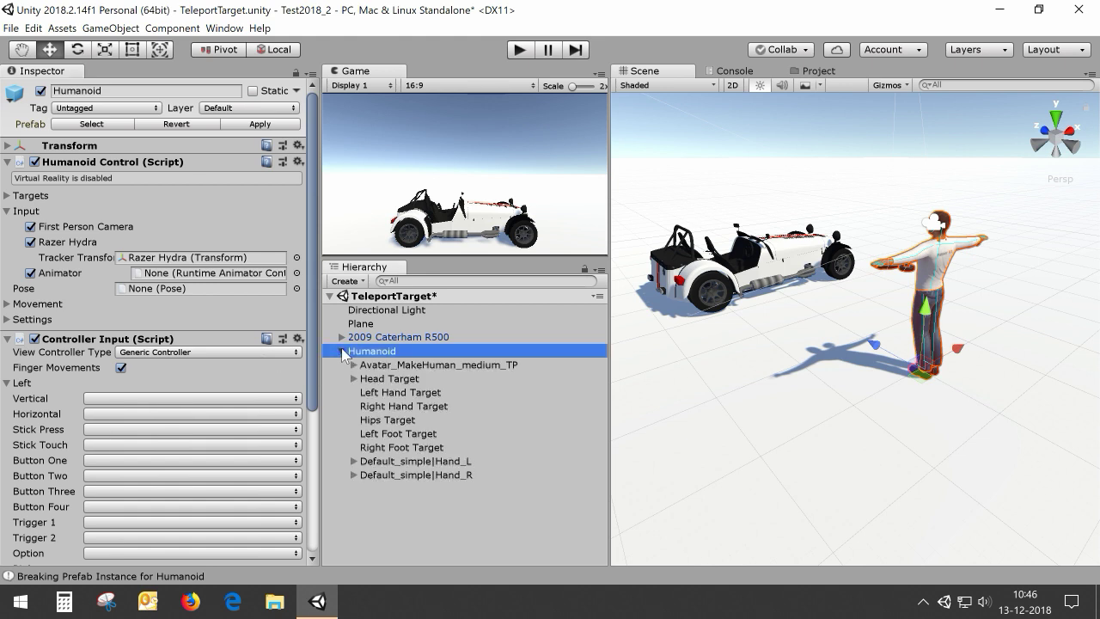
pyautogui.click(412, 392)
pyautogui.click(408, 406)
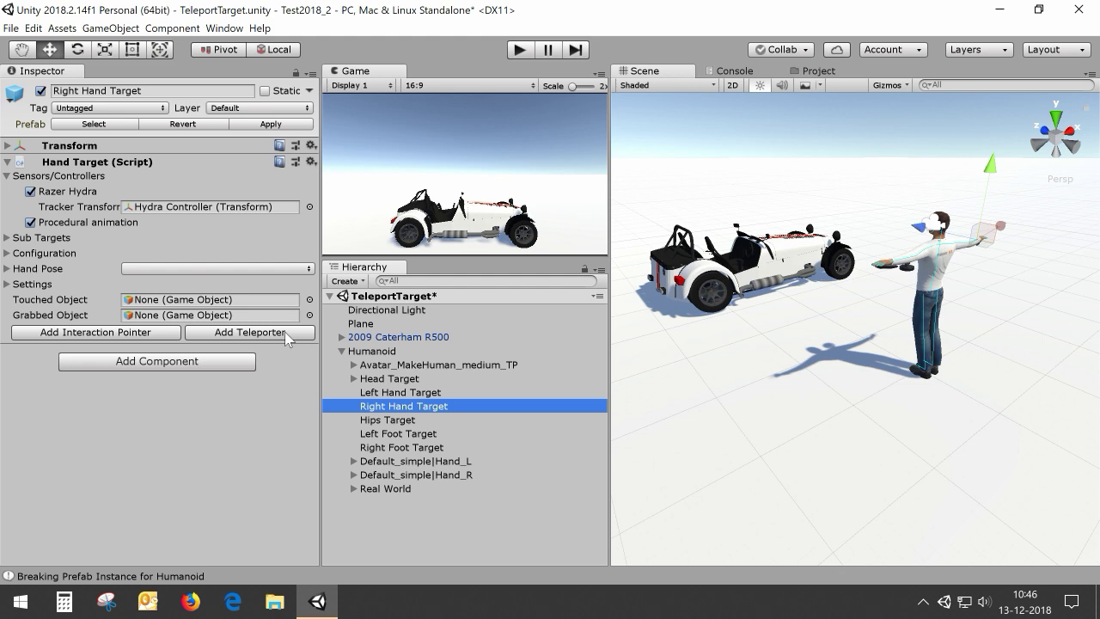
pyautogui.click(156, 339)
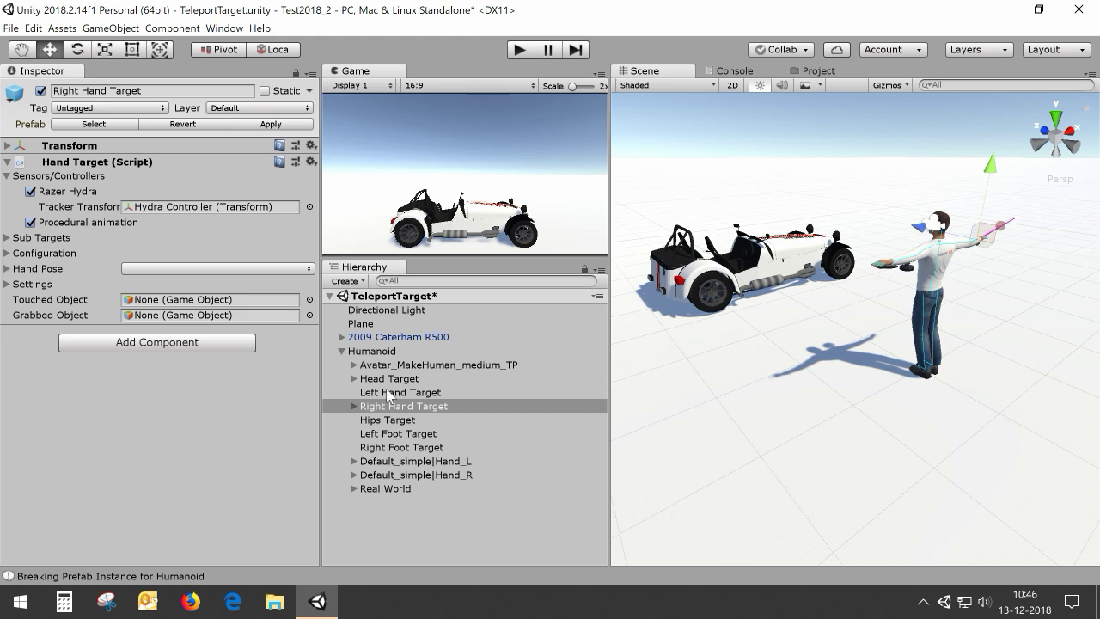
pyautogui.click(361, 323)
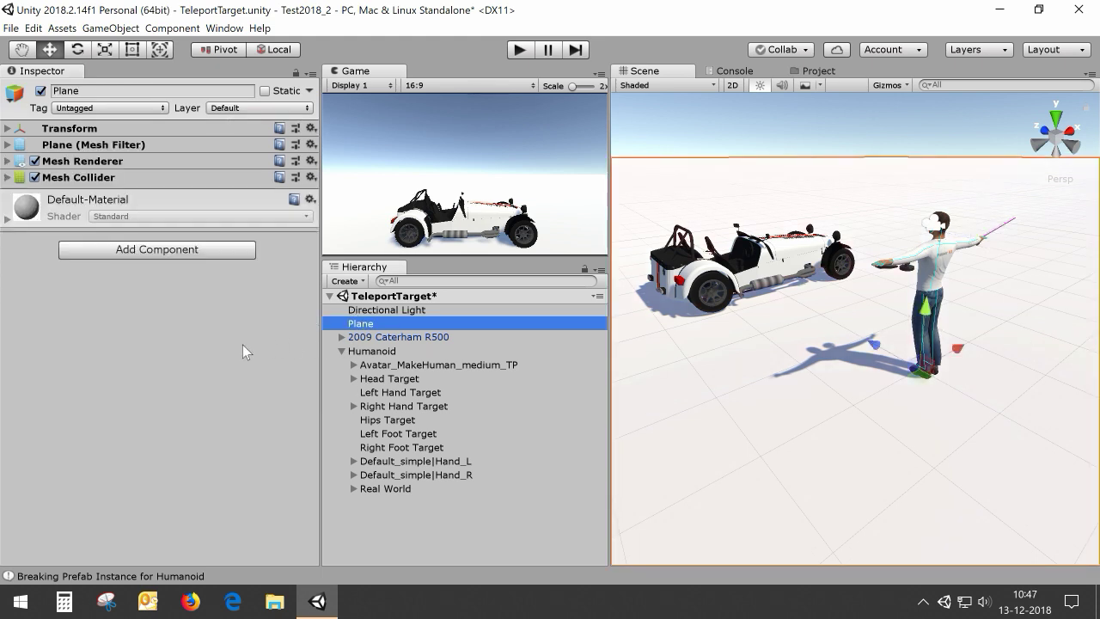
# Step: Add a Teleport Target component to the Plane and play-test teleporting across it
pyautogui.click(107, 250)
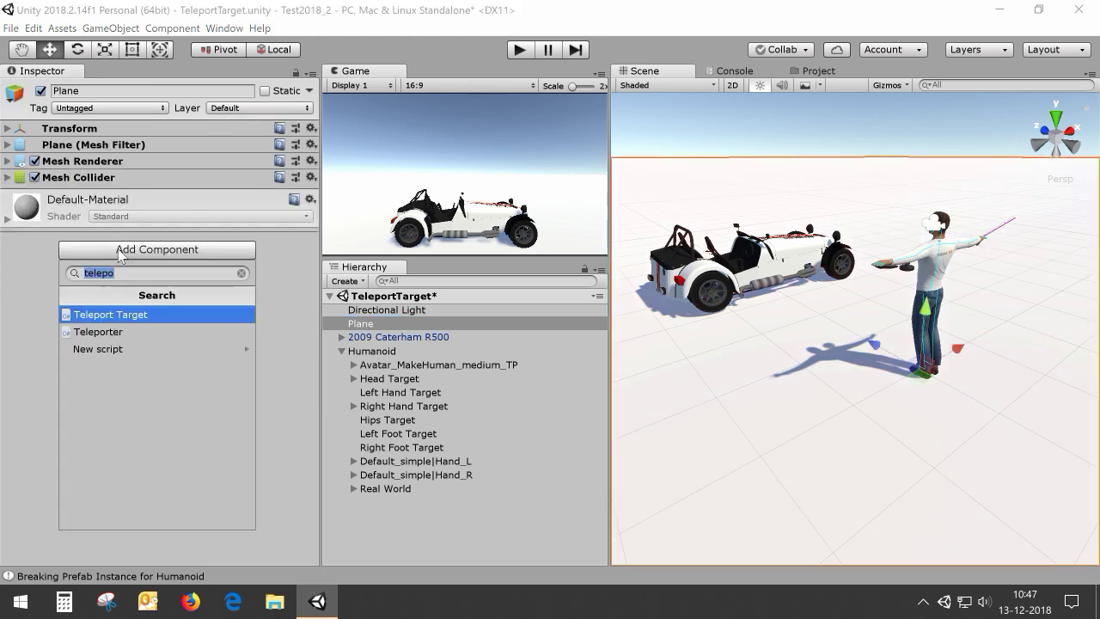
pyautogui.click(112, 315)
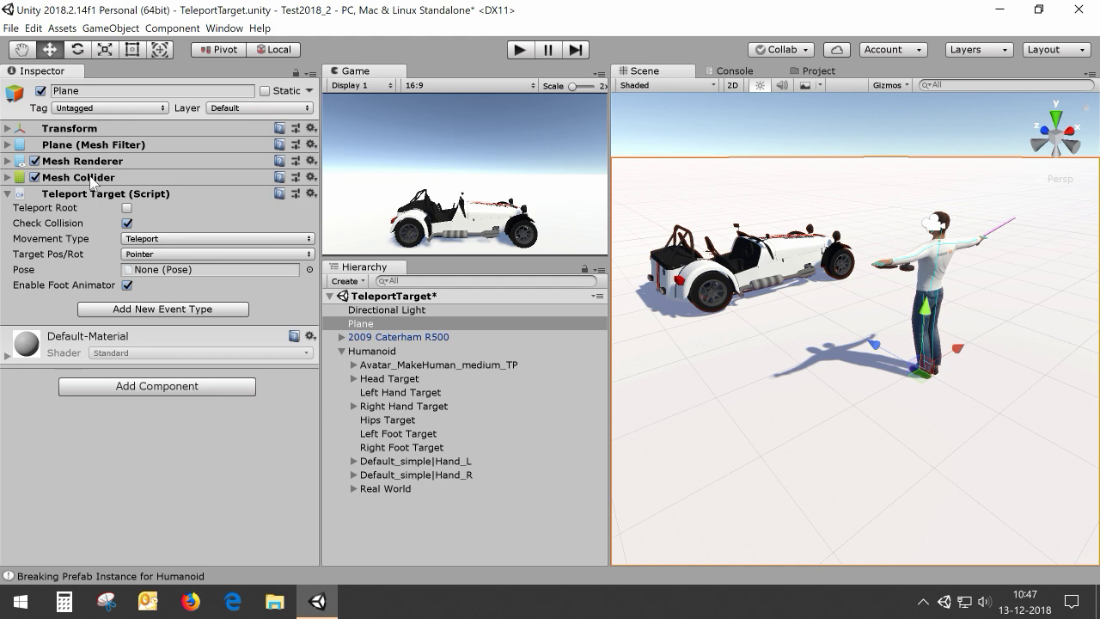
pyautogui.click(525, 49)
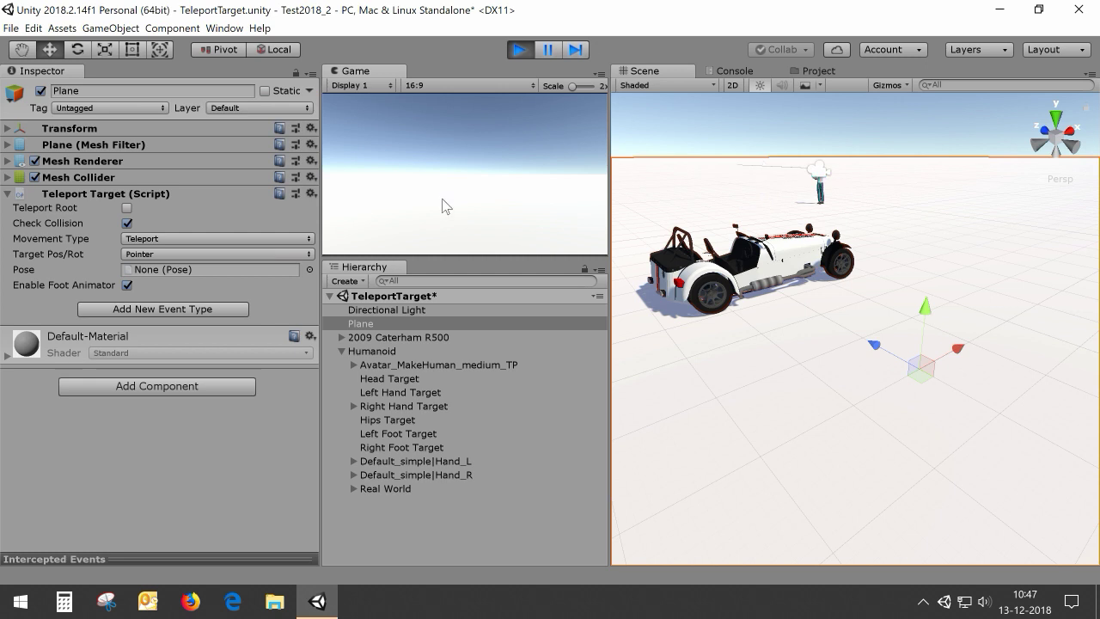
# Step: Stop, rerun and stop the teleport play test, then select the 2009 Caterham R500
pyautogui.click(533, 48)
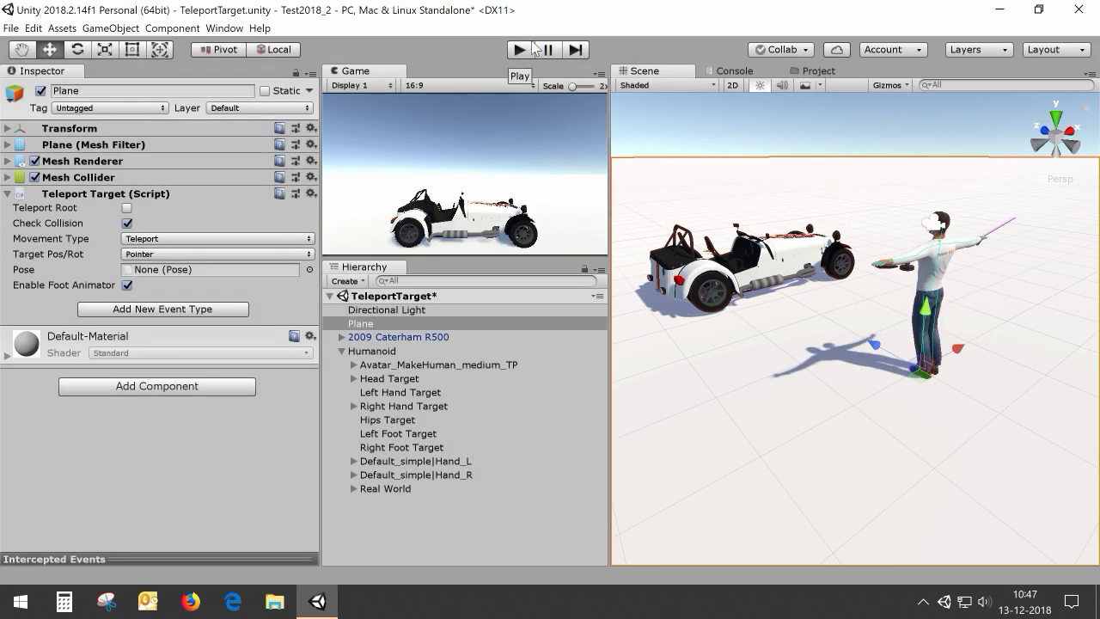
pyautogui.click(532, 49)
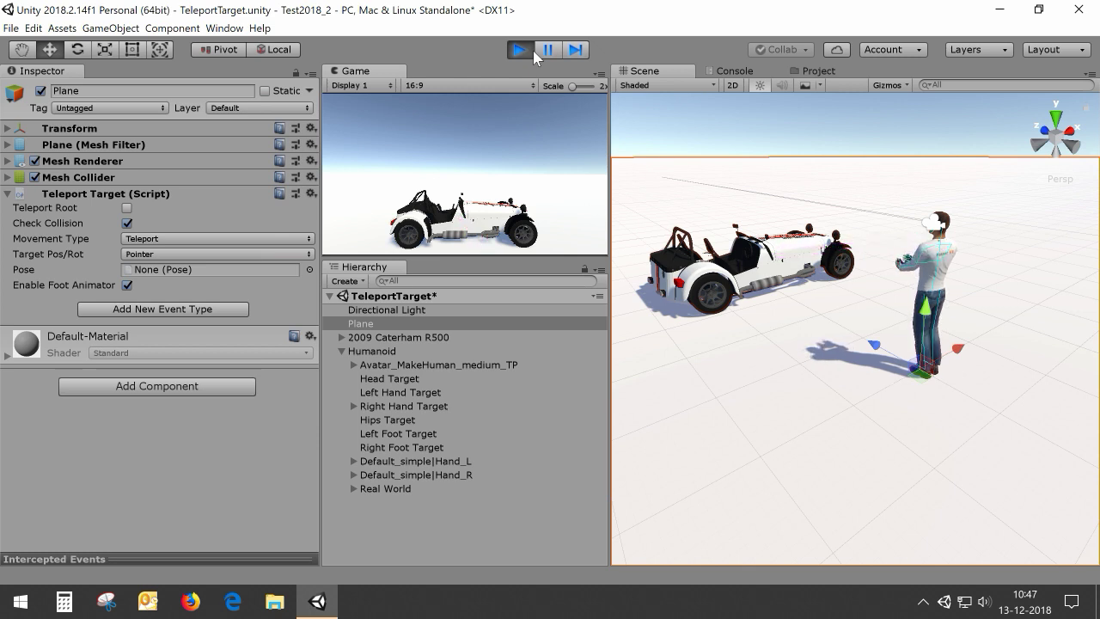
pyautogui.click(513, 51)
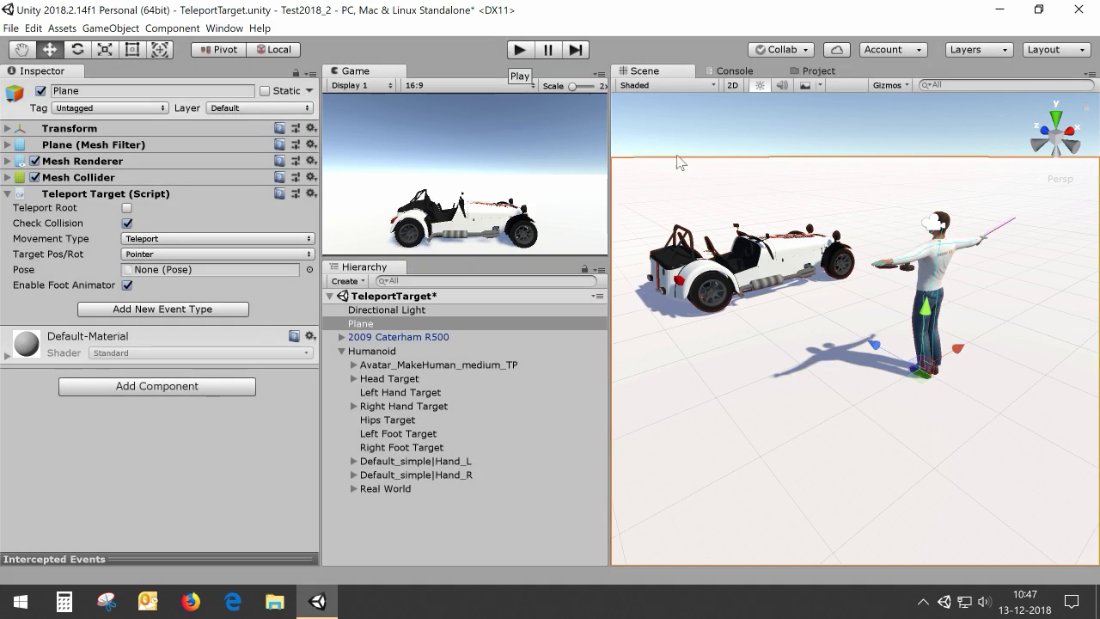
pyautogui.click(418, 337)
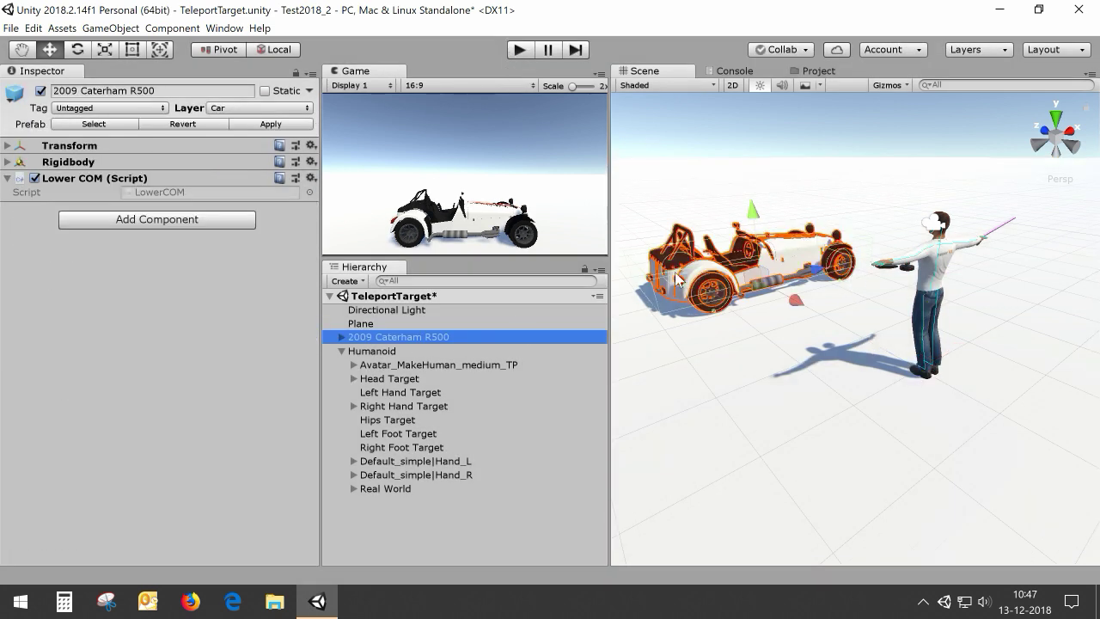
# Step: Frame the 2009 Caterham R500 and add a Teleport Target component to it
pyautogui.press('f')
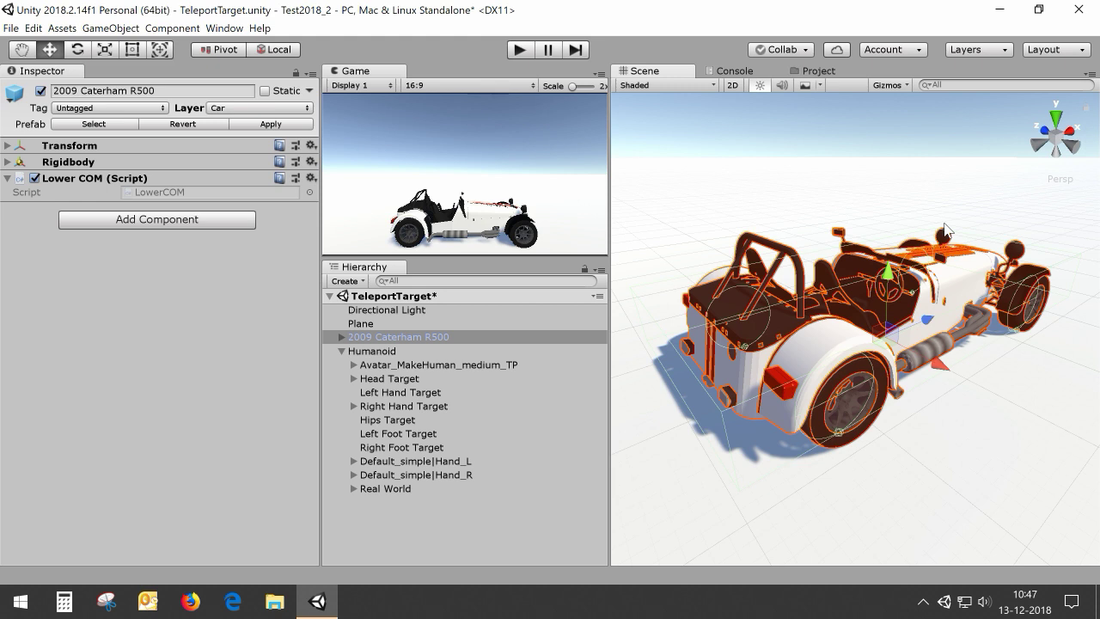
pyautogui.press('q')
pyautogui.scroll(-4, 896, 274)
pyautogui.moveTo(896, 275); pyautogui.dragTo(807, 280, button='middle')
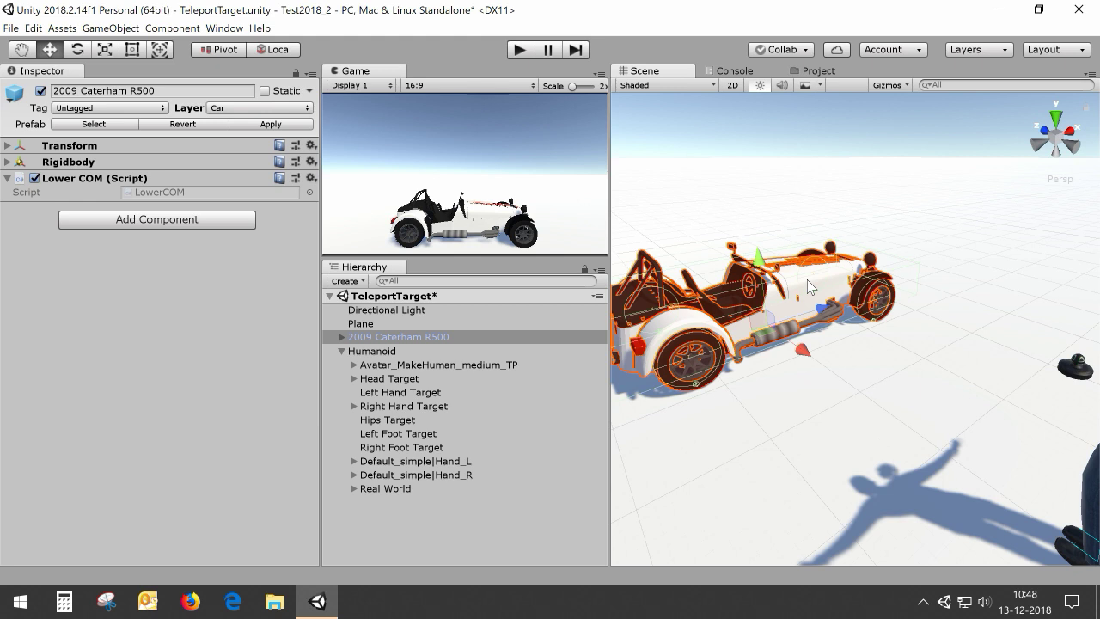
pyautogui.scroll(-3, 884, 356)
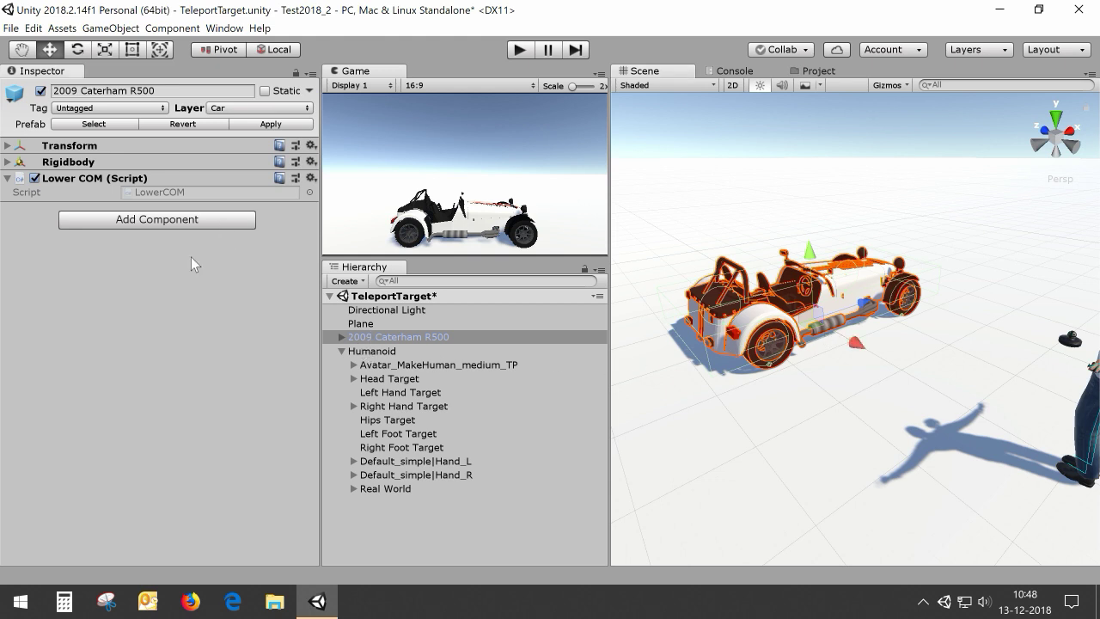
pyautogui.click(175, 225)
pyautogui.write('teleport')
pyautogui.click(142, 284)
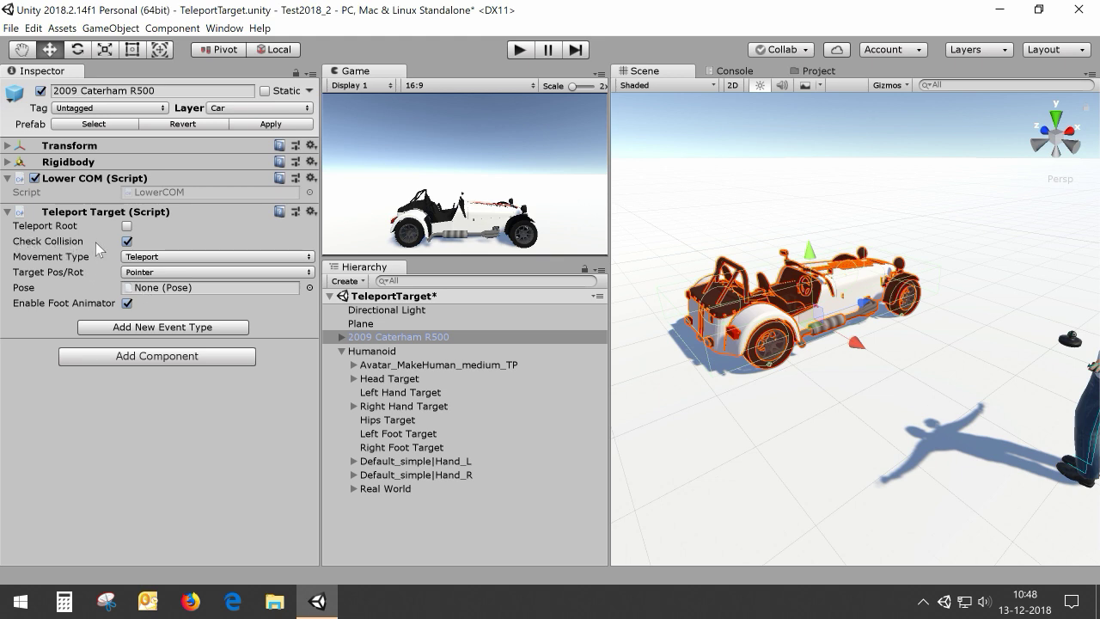
# Step: Untick Check Collision on the car's Teleport Target, keeping car and humanoid in view
pyautogui.click(127, 242)
pyautogui.moveTo(819, 367); pyautogui.dragTo(1003, 284, button='right')
pyautogui.moveTo(759, 354); pyautogui.dragTo(819, 362, button='middle')
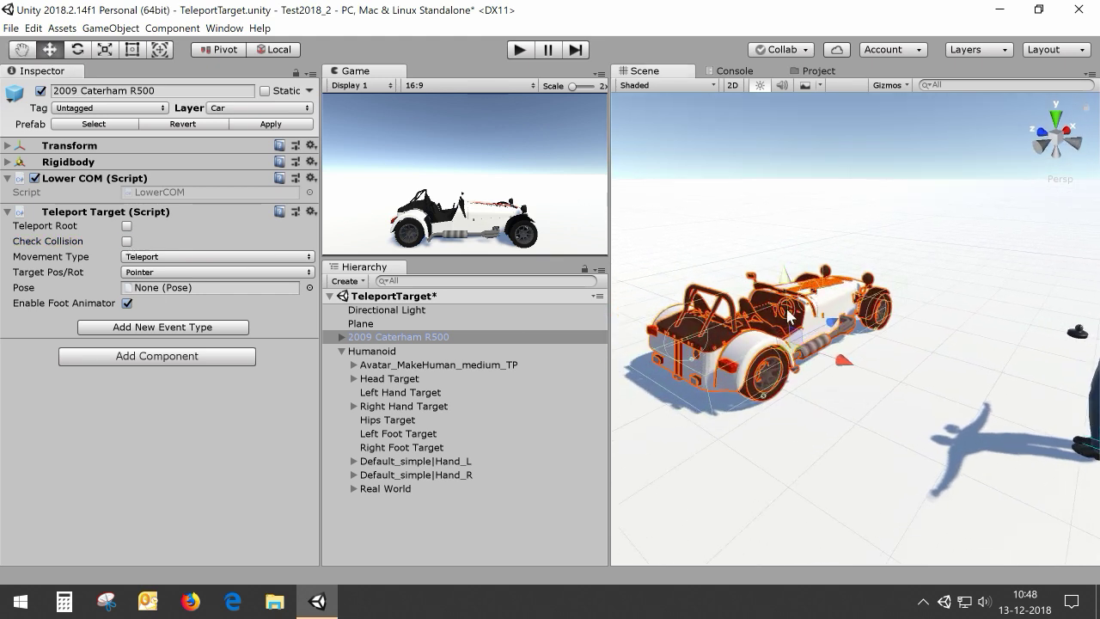
pyautogui.moveTo(788, 316); pyautogui.dragTo(773, 305, button='middle')
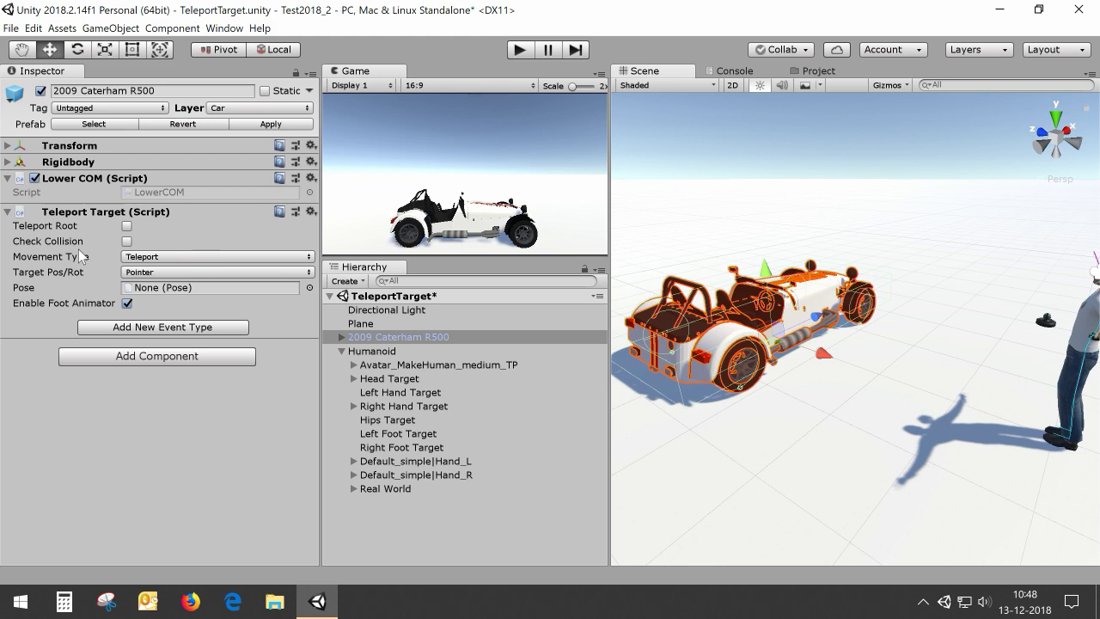
pyautogui.moveTo(785, 326); pyautogui.dragTo(815, 339, button='middle')
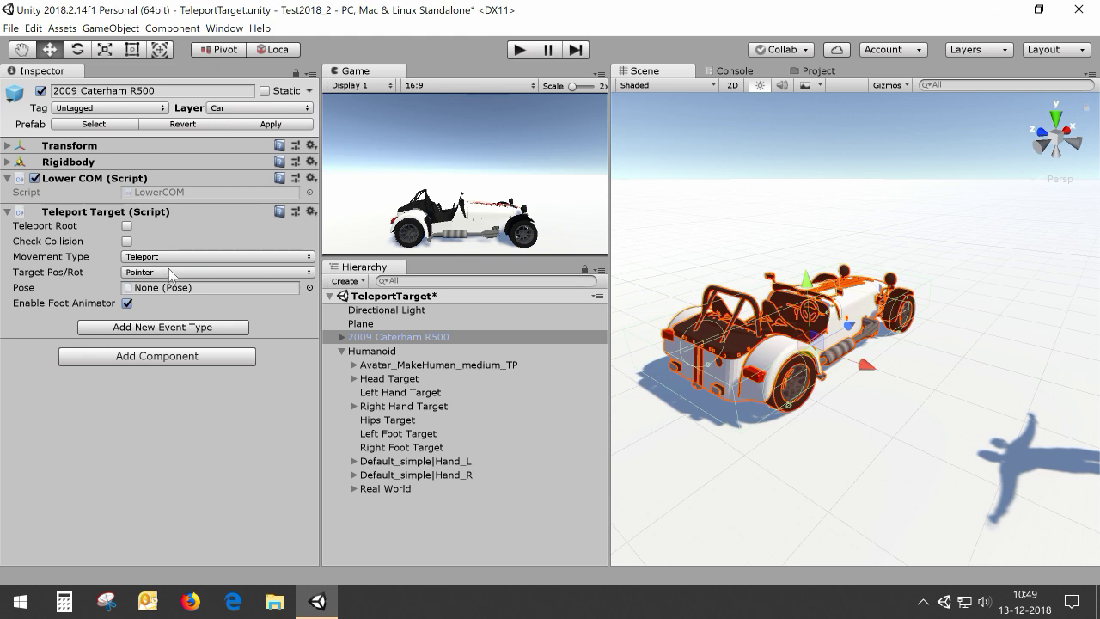
# Step: Set the car's Target Pos/Rot to Transform and expand the car to find its Seat
pyautogui.click(169, 269)
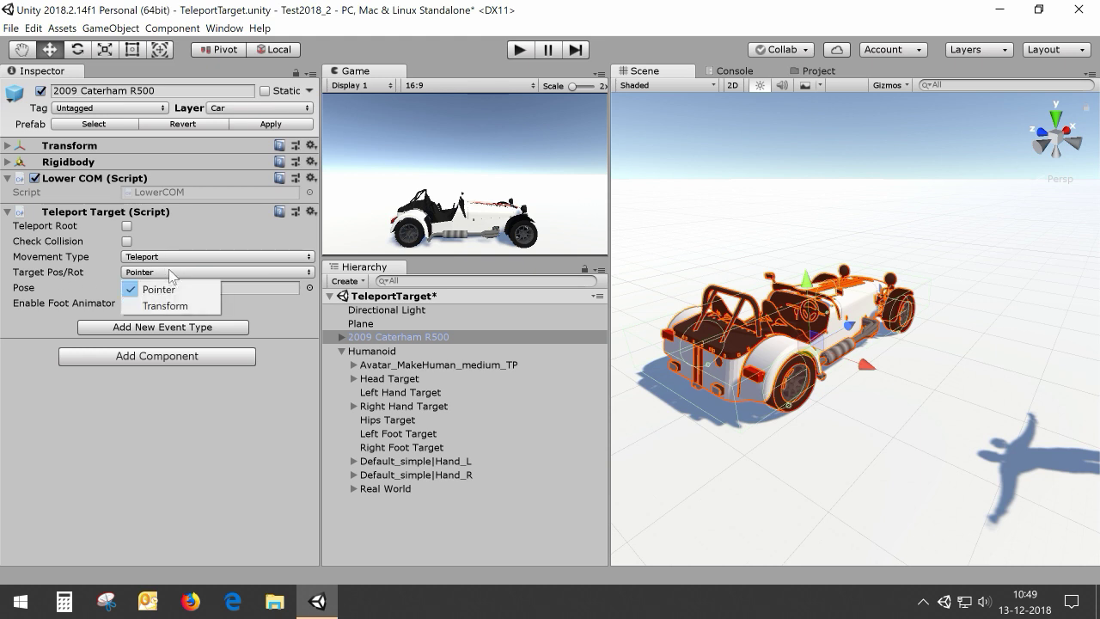
pyautogui.click(166, 307)
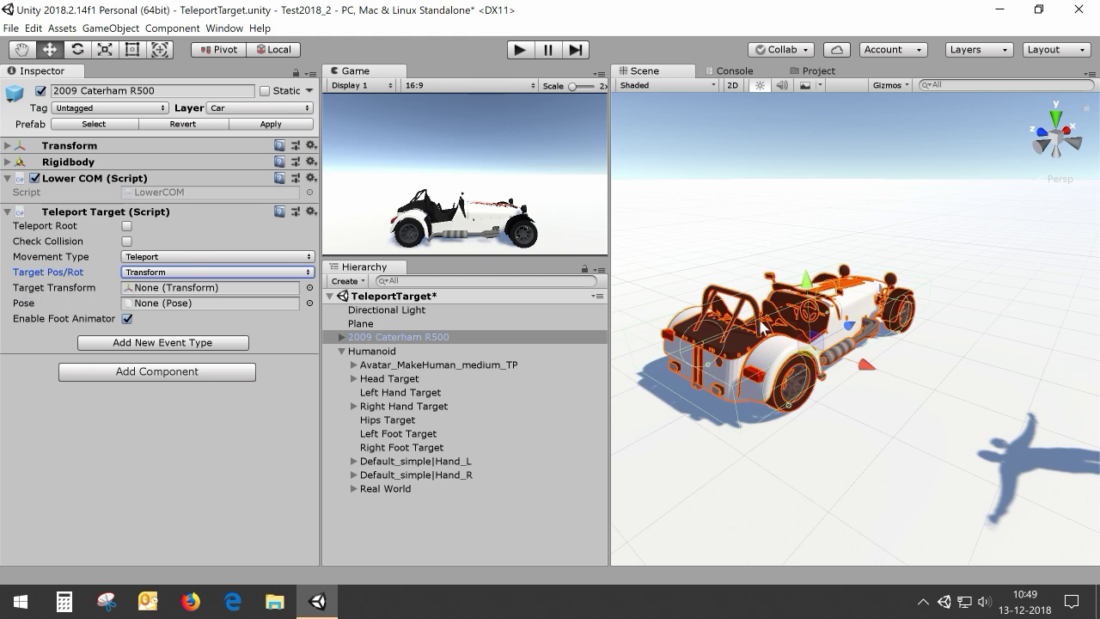
pyautogui.click(342, 338)
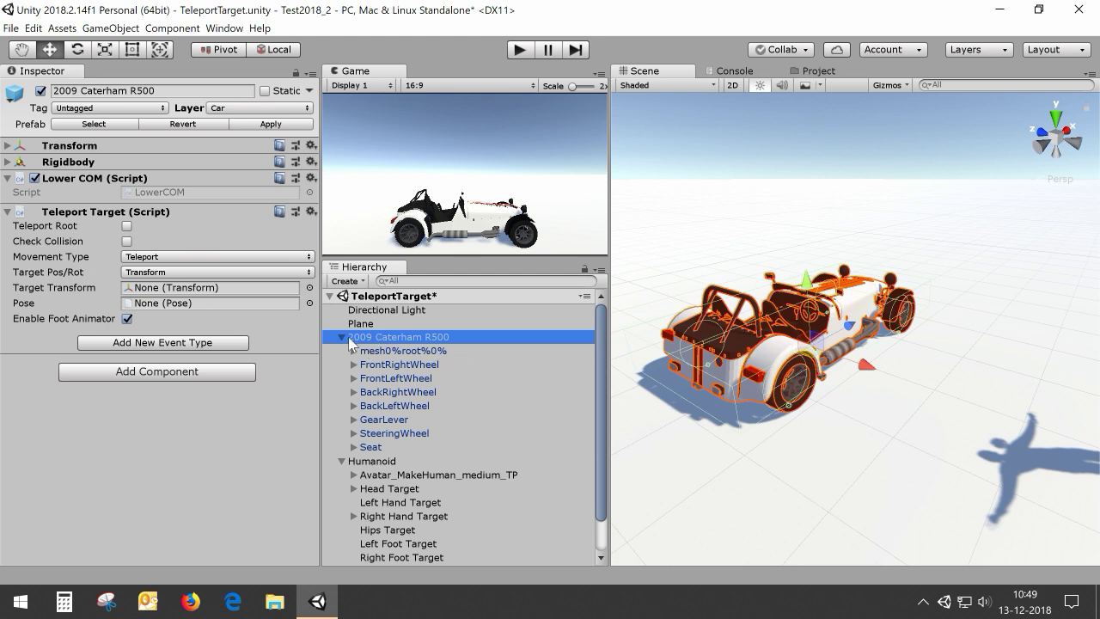
pyautogui.click(375, 448)
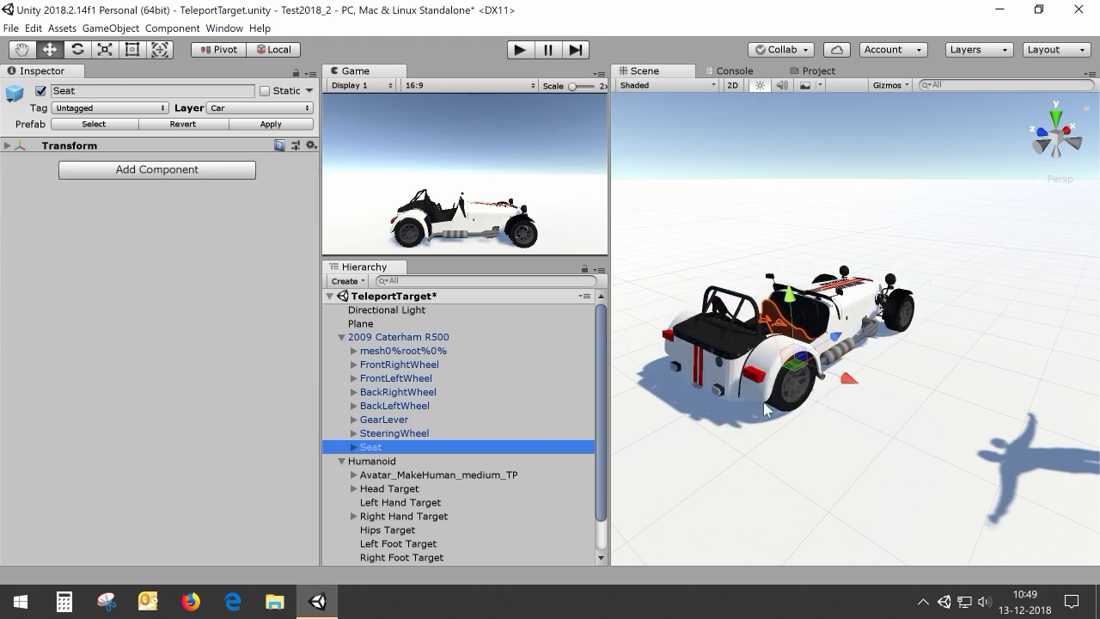
pyautogui.click(389, 462)
# Step: Assign the car's Seat as the Target Transform and untick Enable Foot Animator
pyautogui.click(404, 338)
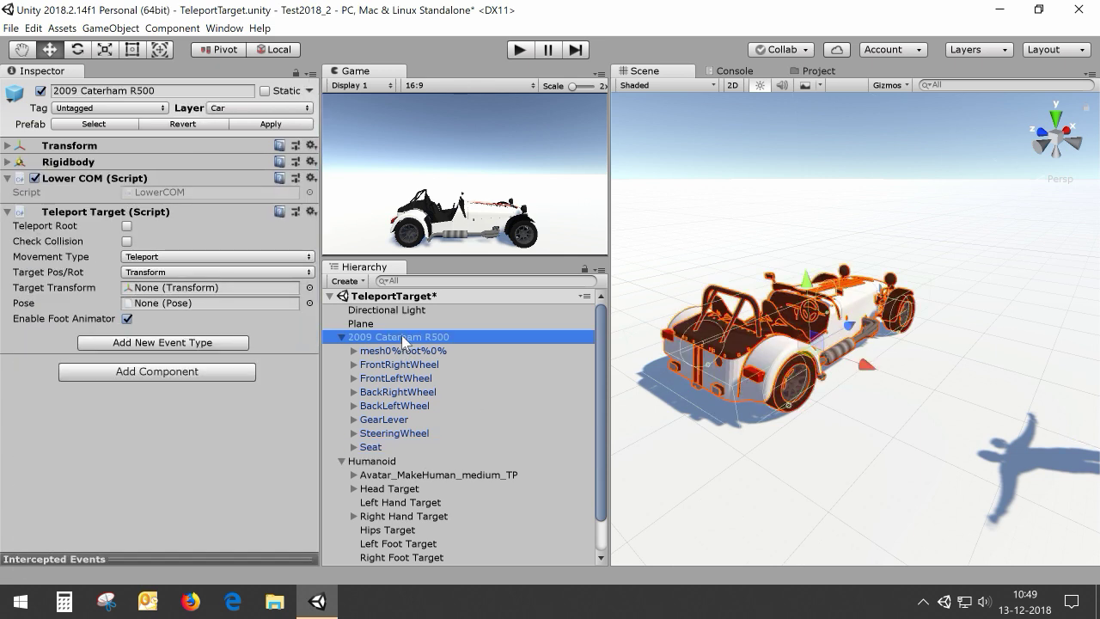
pyautogui.moveTo(375, 447); pyautogui.dragTo(171, 293)
pyautogui.click(152, 293)
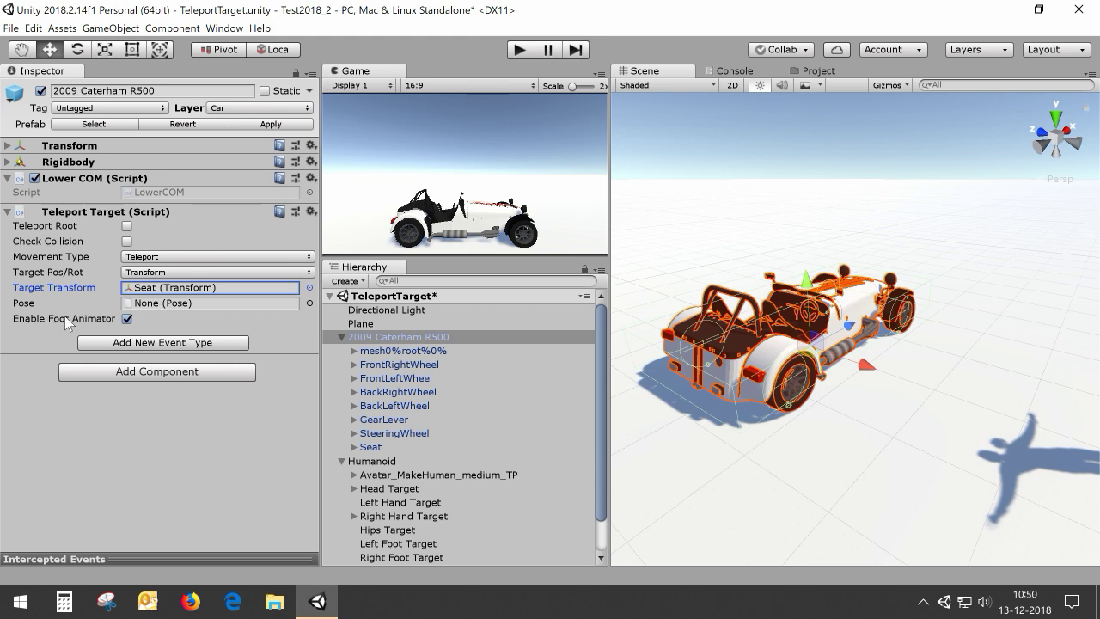
pyautogui.click(128, 319)
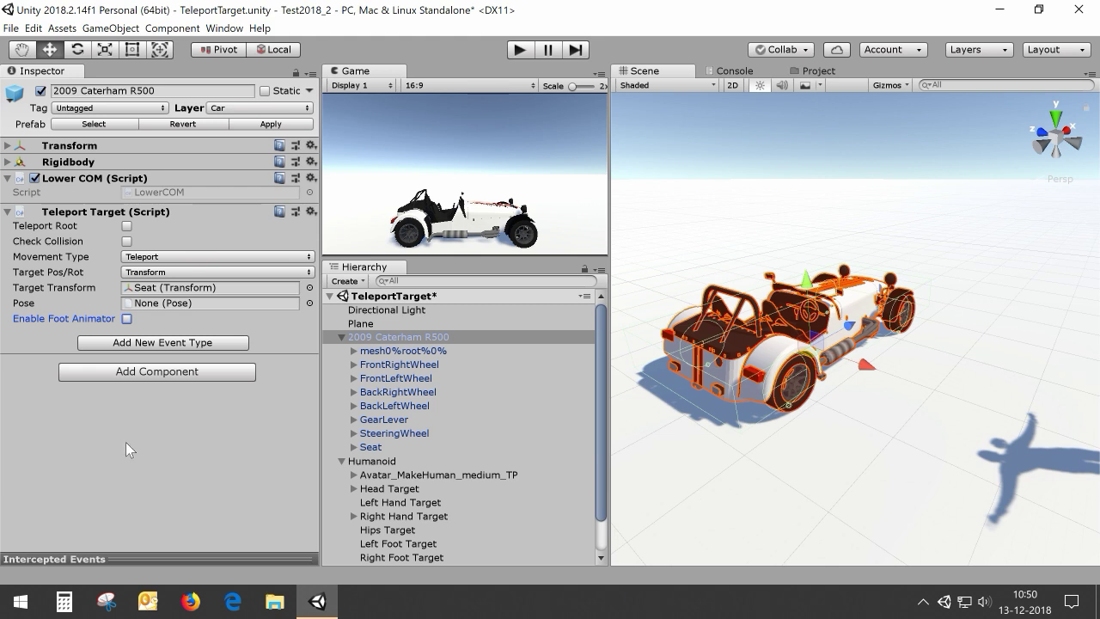
pyautogui.keyDown('alt'); pyautogui.moveTo(928, 325); pyautogui.dragTo(770, 344); pyautogui.keyUp('alt')
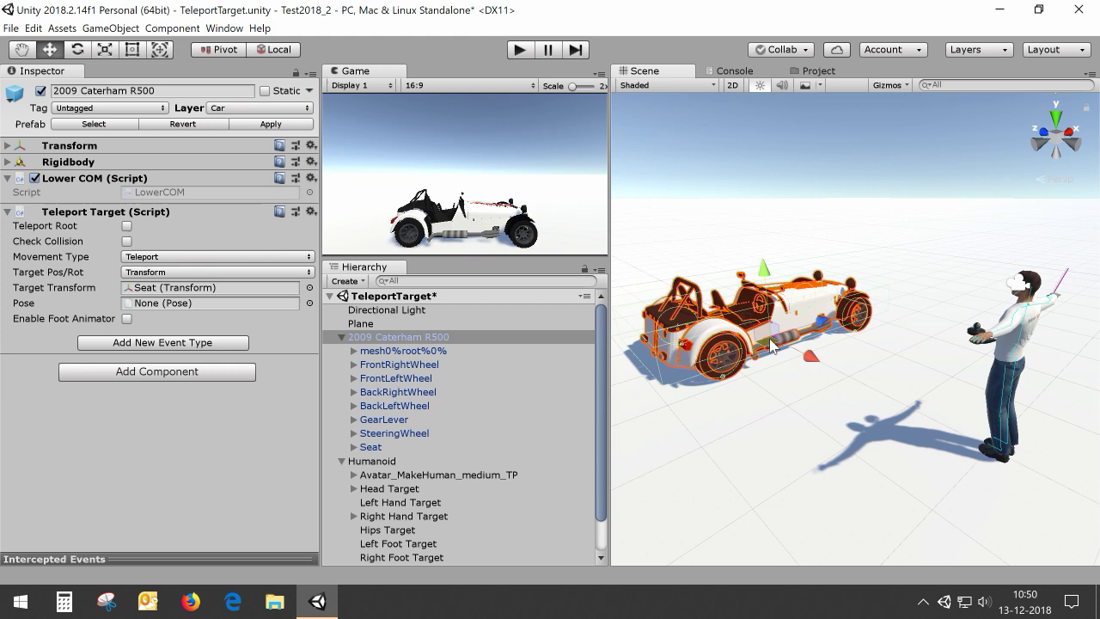
# Step: Select the Caterham's Seat object in the Hierarchy
pyautogui.click(372, 448)
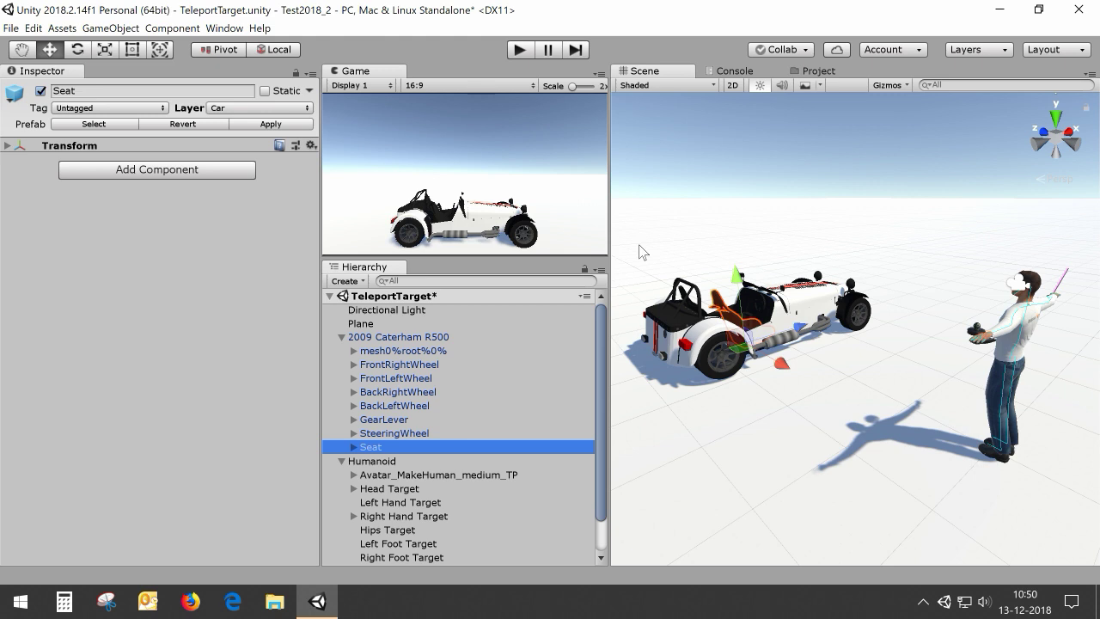
# Step: Drag the Humanoid prefab onto the Caterham's Seat and select the new instance under Seat
pyautogui.click(820, 71)
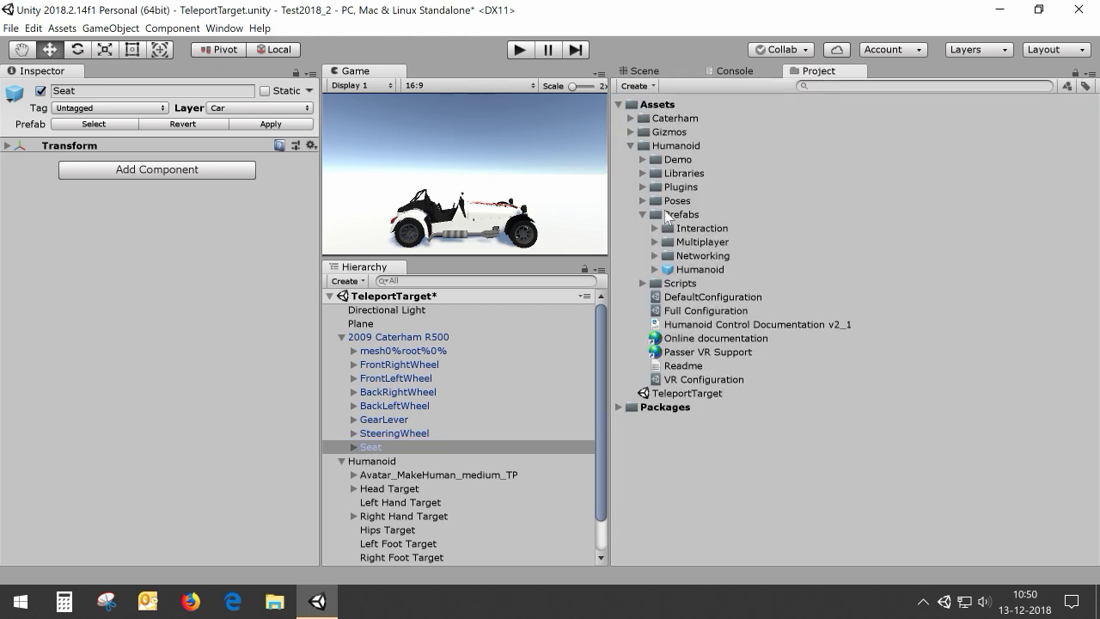
pyautogui.moveTo(684, 267); pyautogui.dragTo(376, 447)
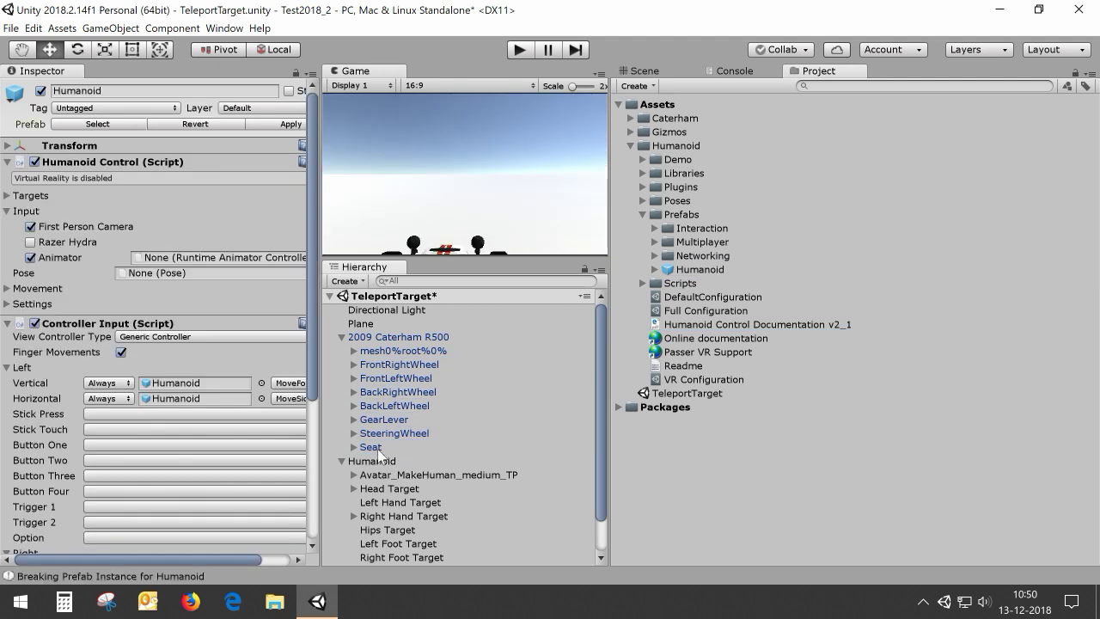
pyautogui.click(348, 447)
pyautogui.click(353, 447)
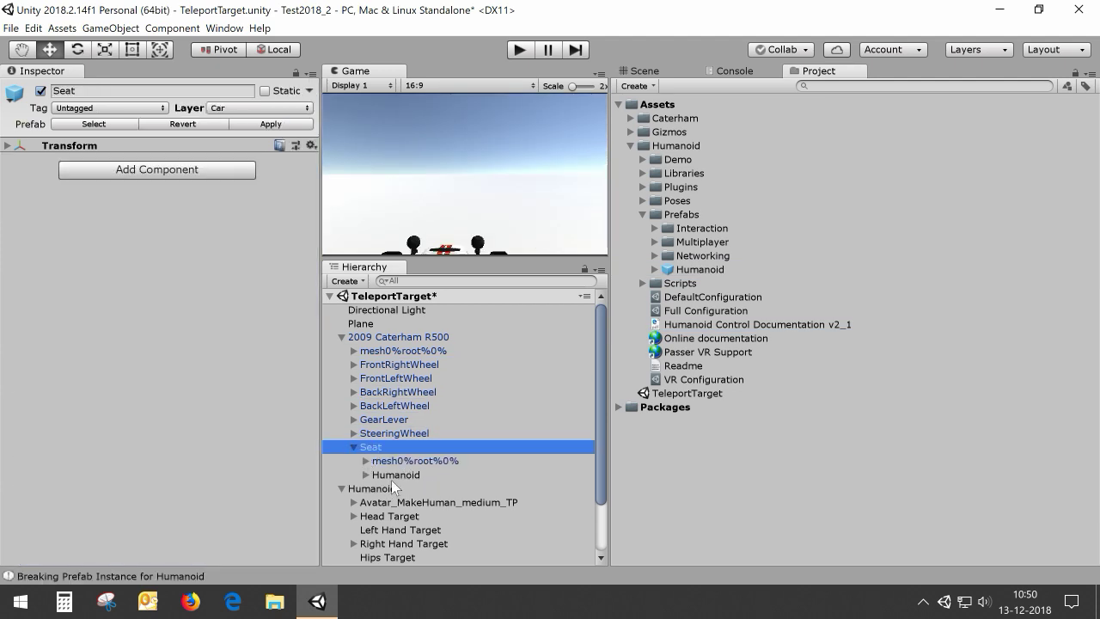
pyautogui.click(394, 476)
pyautogui.click(642, 71)
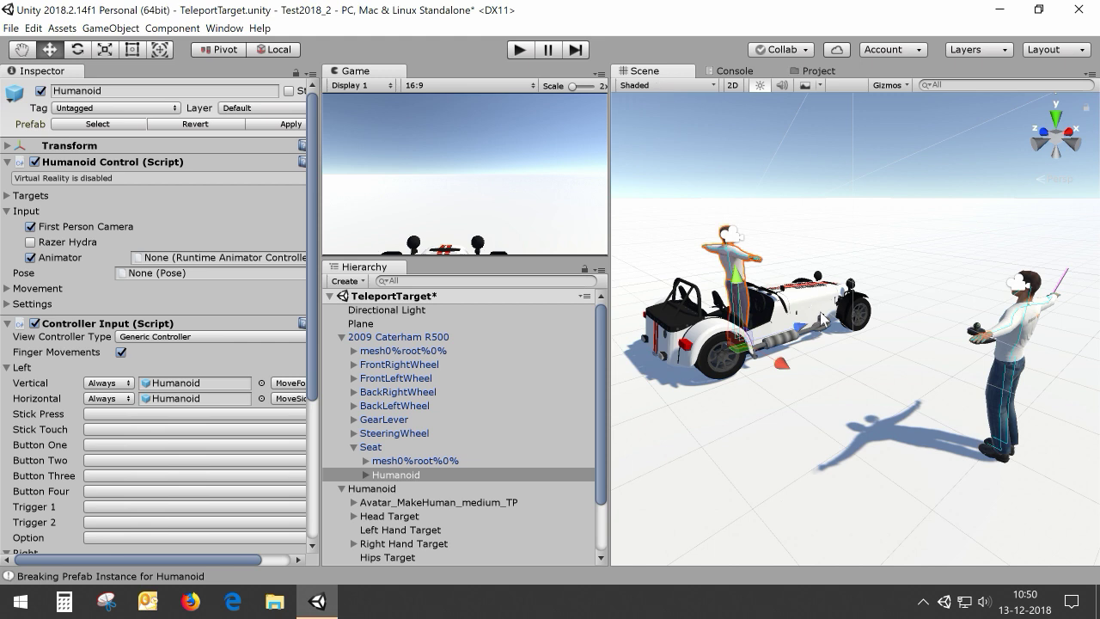
# Step: Frame the new Humanoid in the Scene view and expand it to list its targets
pyautogui.press('f')
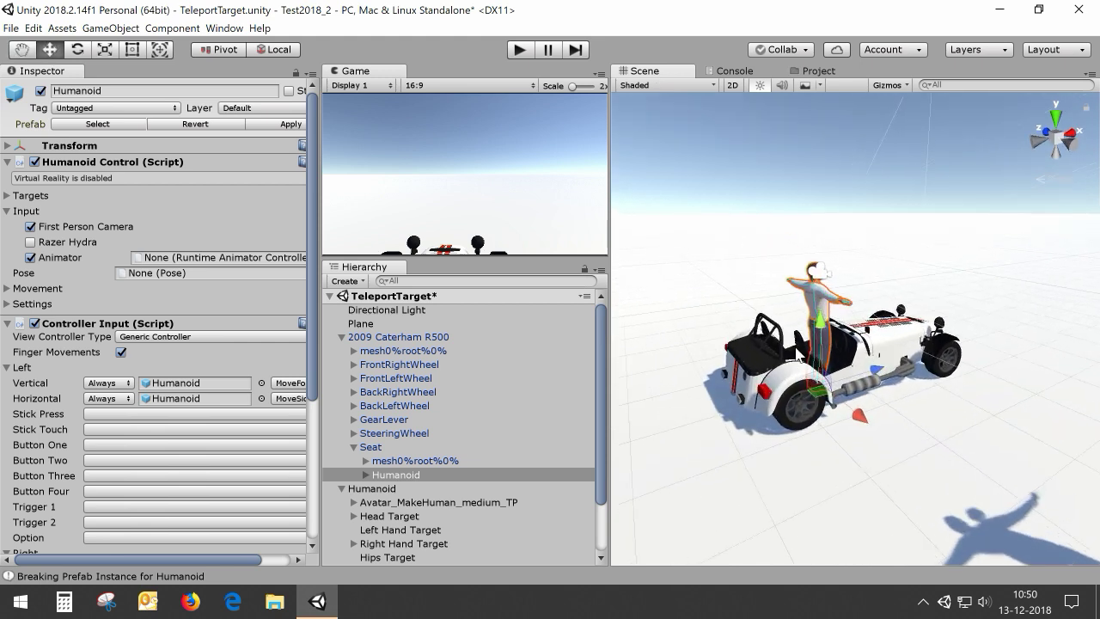
pyautogui.scroll(5, 798, 356)
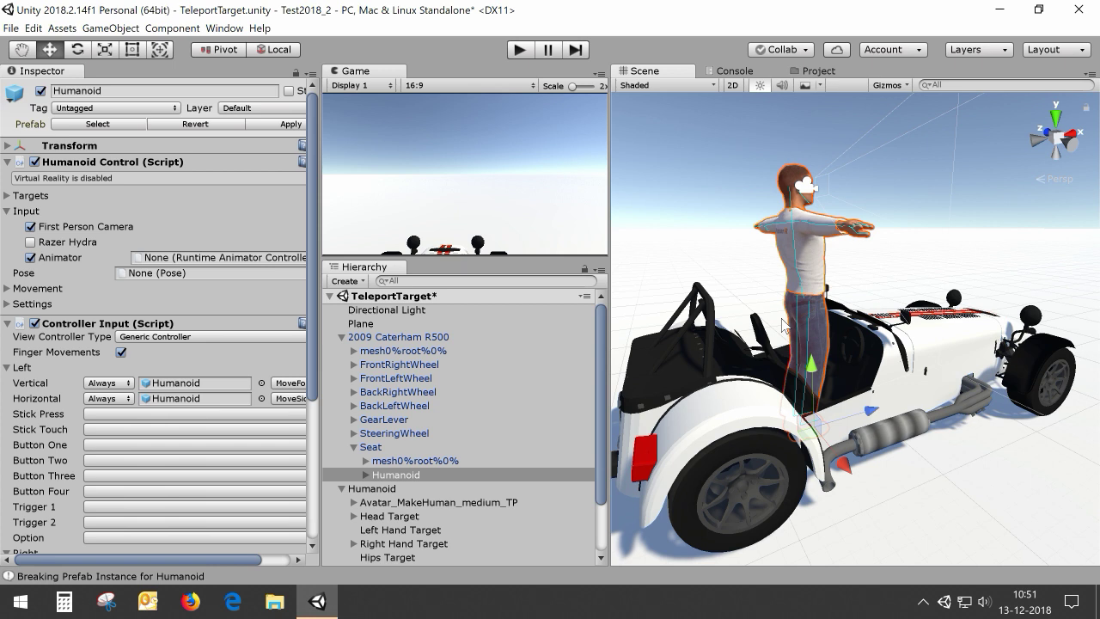
pyautogui.scroll(-3, 498, 358)
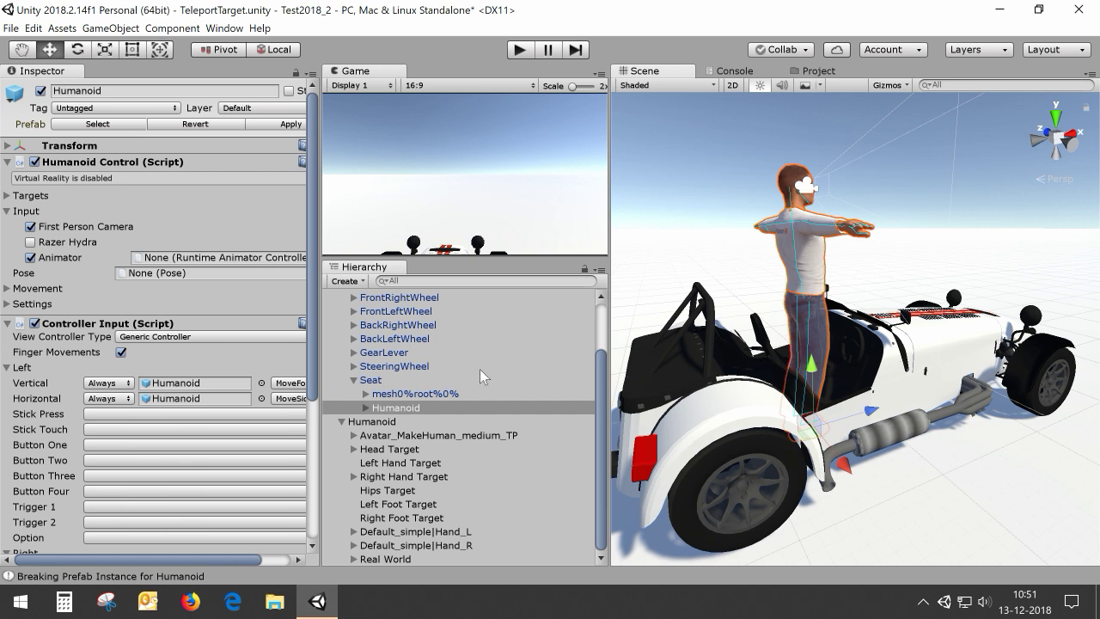
pyautogui.click(367, 409)
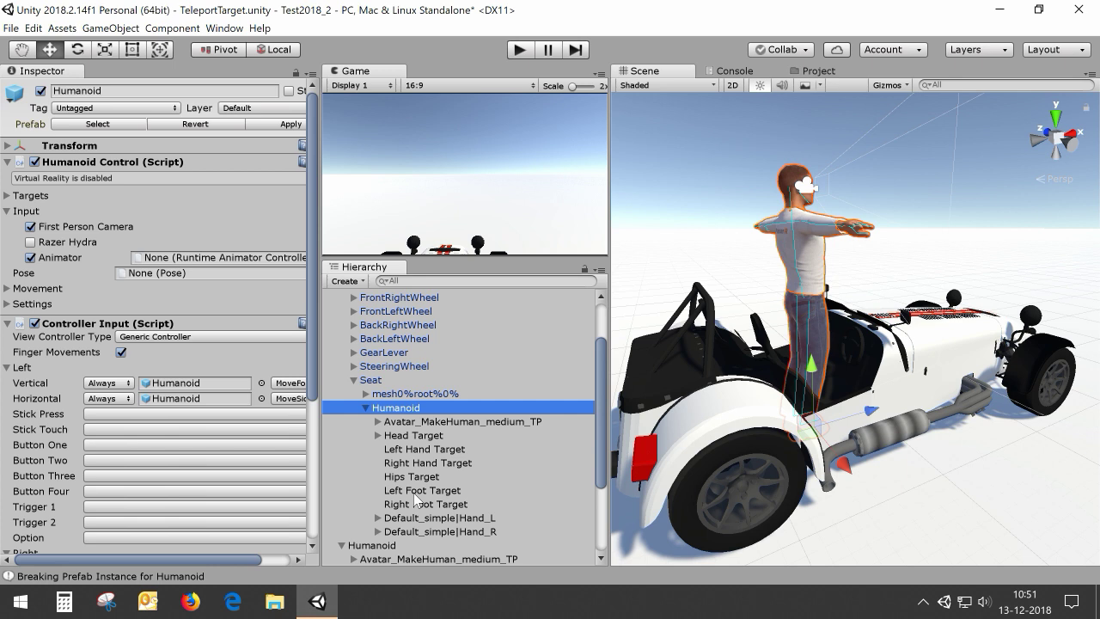
# Step: Lower the Head Target into the seat and stretch the Right Foot Target toward the car's front
pyautogui.click(414, 436)
pyautogui.moveTo(785, 110); pyautogui.dragTo(773, 234)
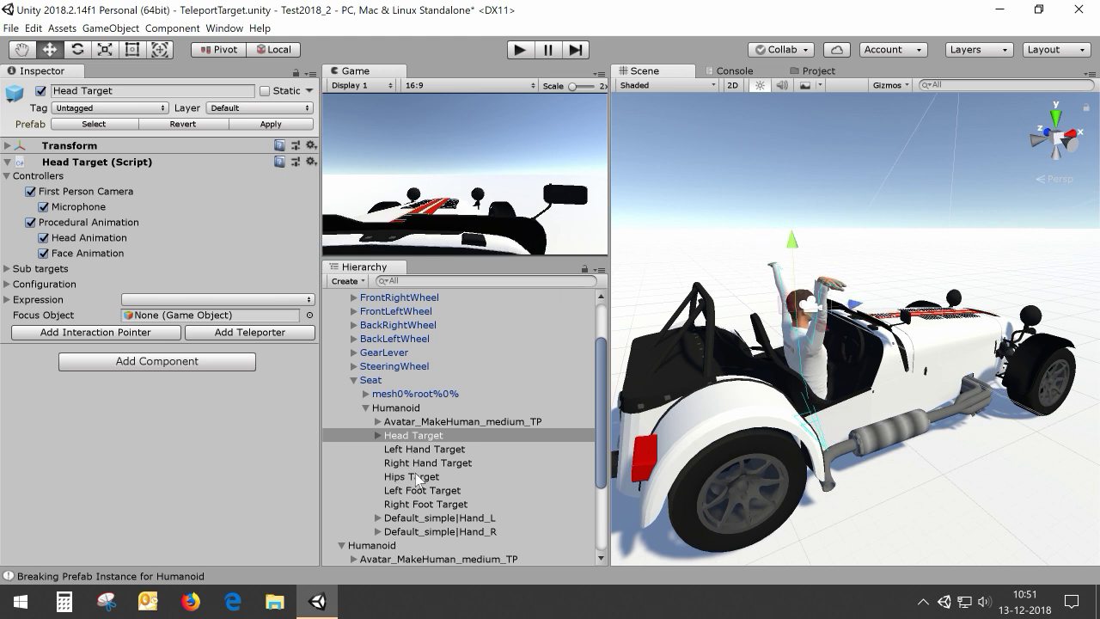
pyautogui.click(410, 491)
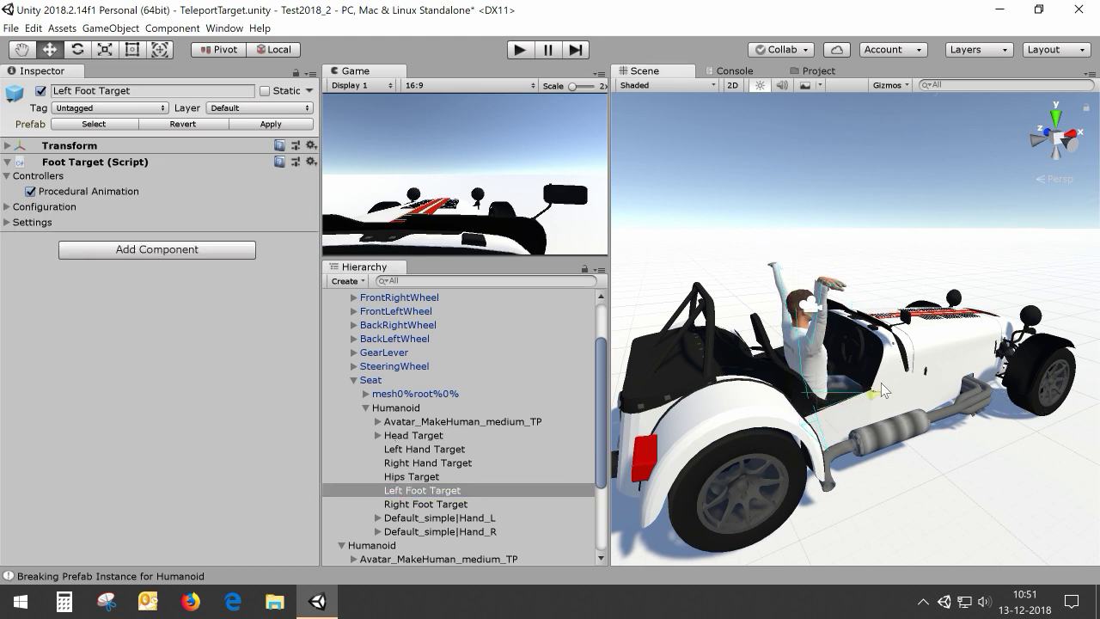
pyautogui.click(449, 506)
pyautogui.moveTo(861, 412); pyautogui.dragTo(960, 372)
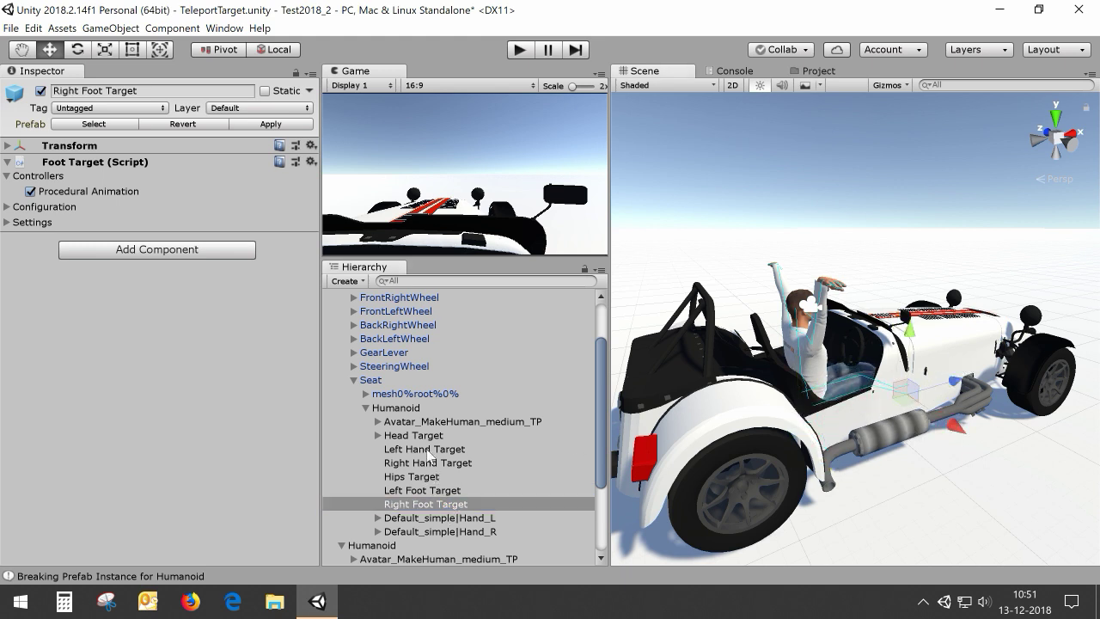
pyautogui.click(430, 435)
pyautogui.moveTo(850, 306); pyautogui.dragTo(836, 309)
# Step: Bring both hand targets down, check the seated pose from another angle, and reselect Humanoid
pyautogui.click(404, 448)
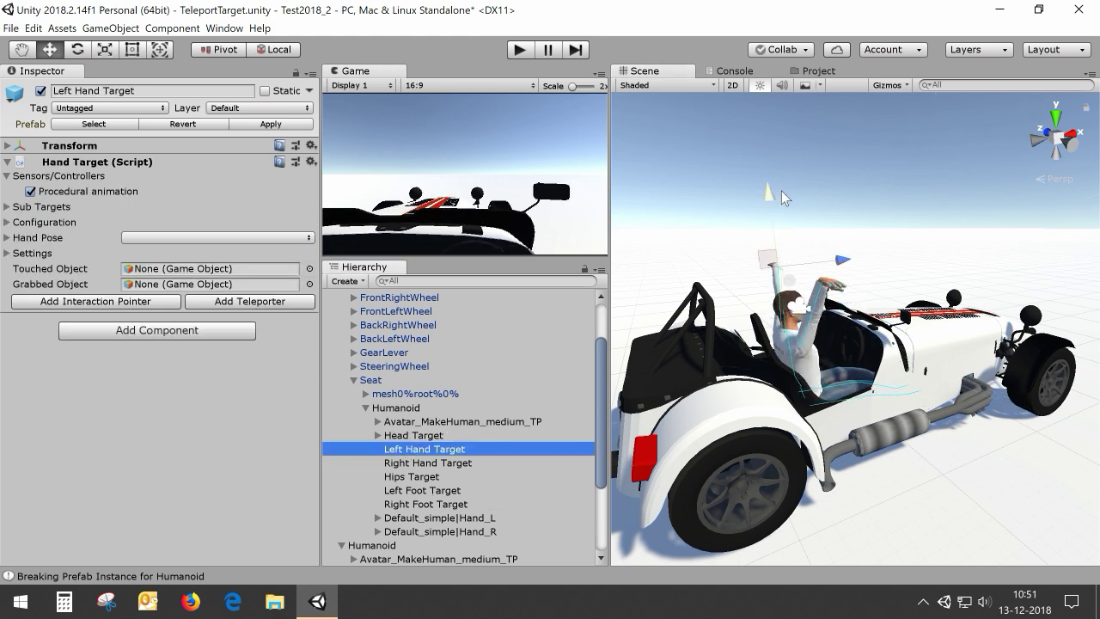
pyautogui.moveTo(775, 247); pyautogui.dragTo(760, 248)
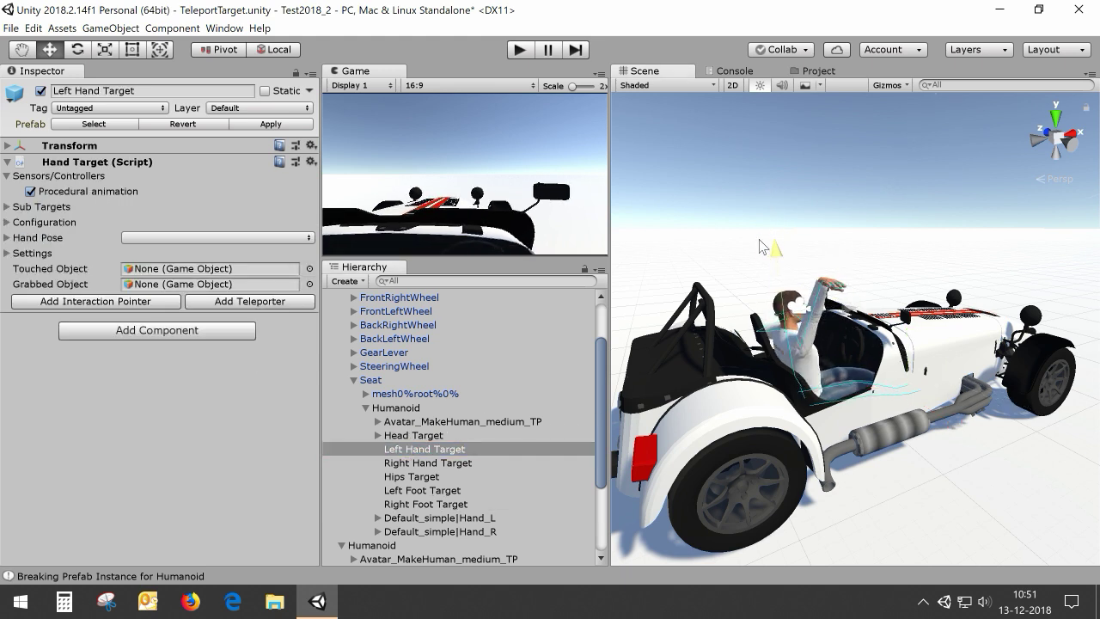
pyautogui.click(426, 463)
pyautogui.moveTo(818, 221); pyautogui.dragTo(809, 298)
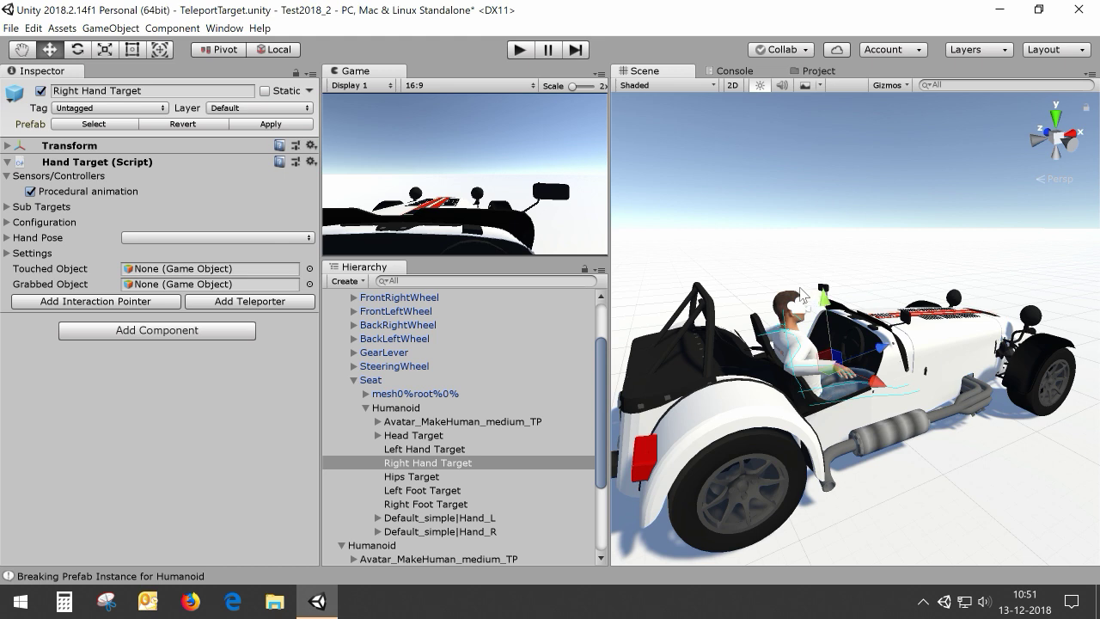
pyautogui.keyDown('alt'); pyautogui.moveTo(902, 419); pyautogui.dragTo(838, 395); pyautogui.keyUp('alt')
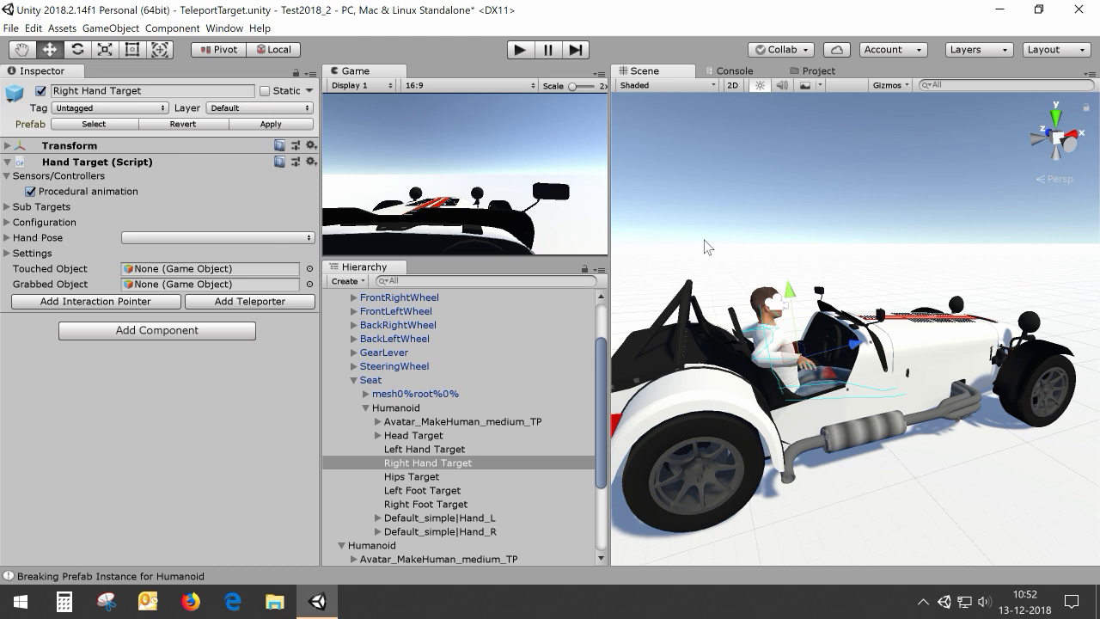
pyautogui.click(397, 407)
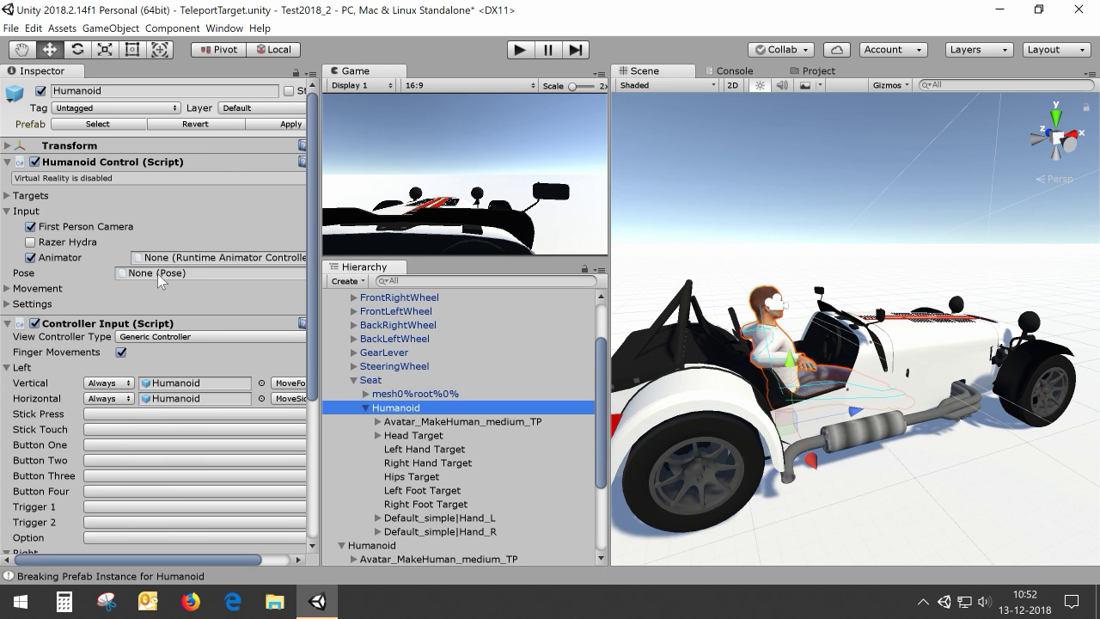
# Step: Widen the Inspector panel and show the project's asset folders
pyautogui.moveTo(321, 290); pyautogui.dragTo(363, 290)
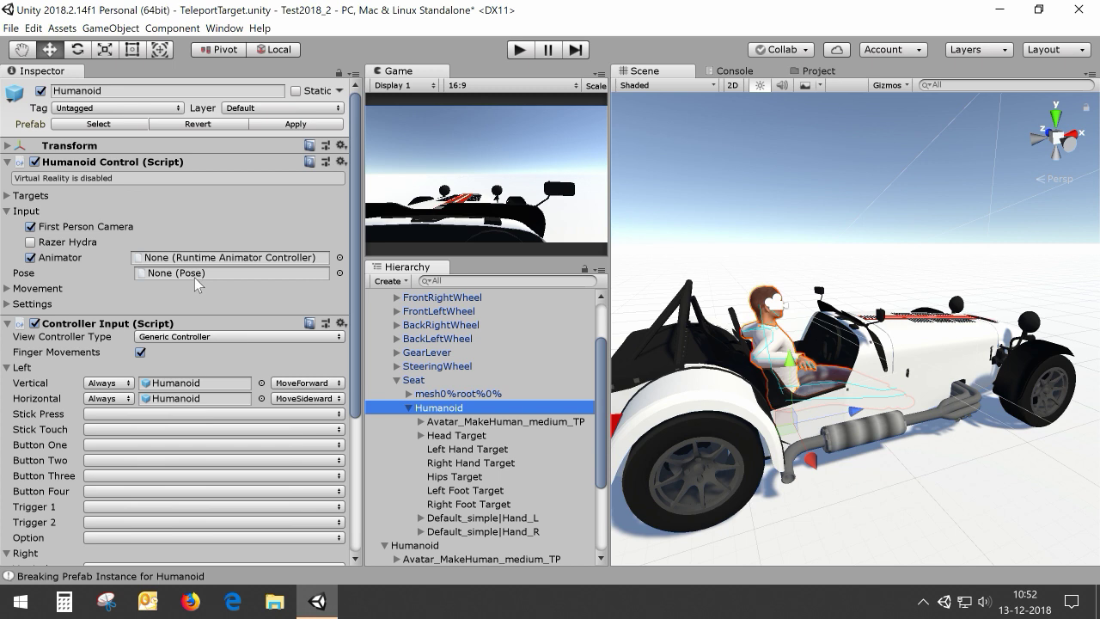
pyautogui.click(816, 73)
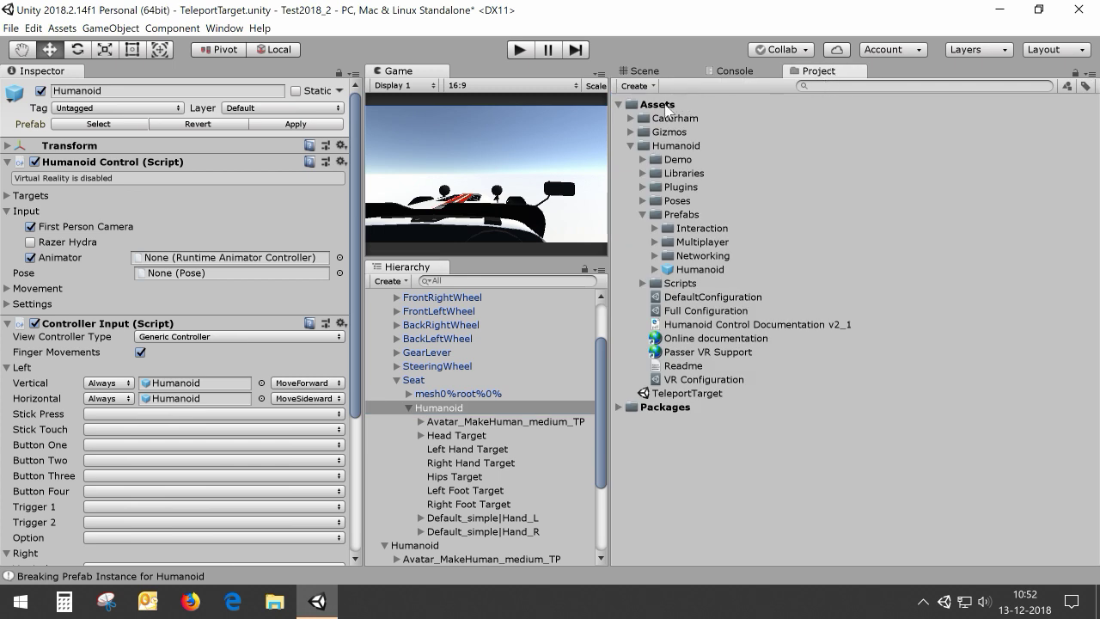
# Step: Create a Humanoid Pose asset in Assets named 'Sitting', then reselect the seated Humanoid
pyautogui.rightClick(665, 105)
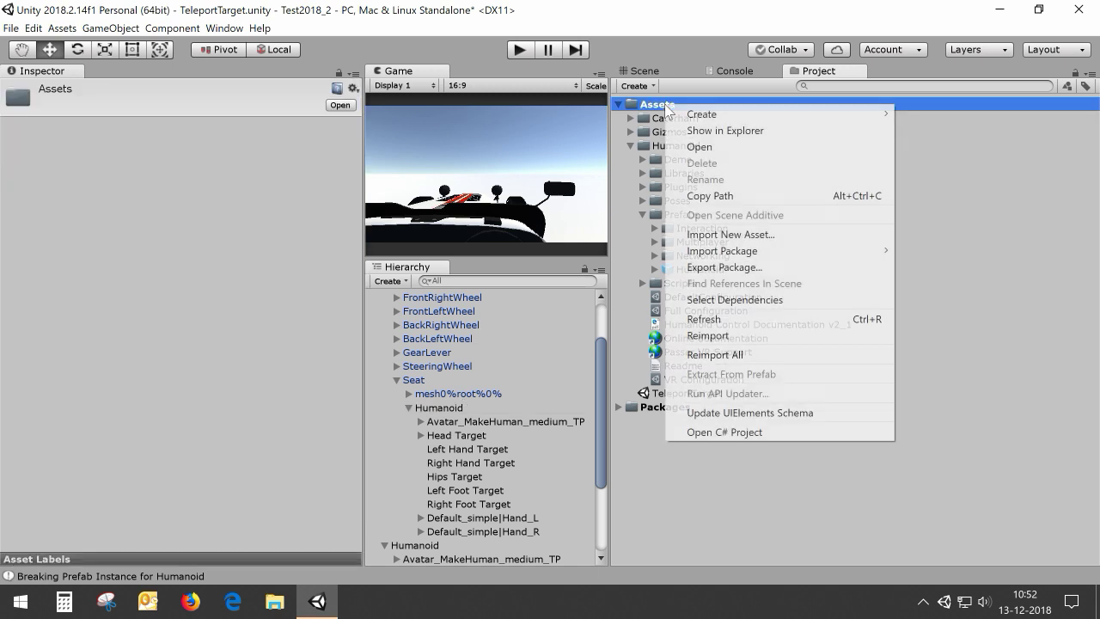
pyautogui.moveTo(697, 115)
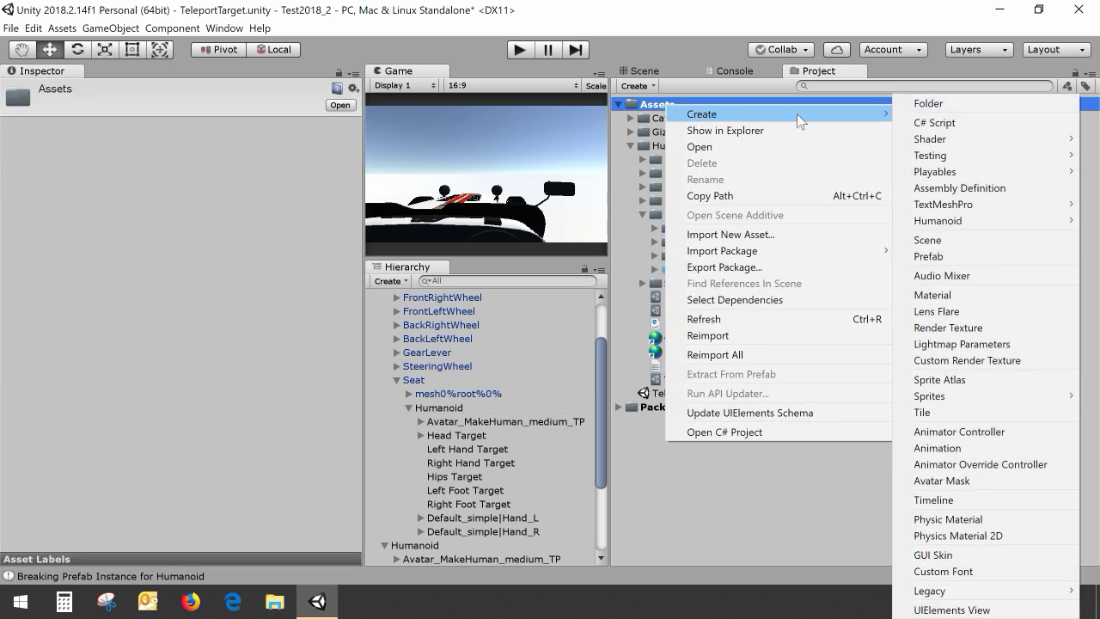
pyautogui.moveTo(934, 228)
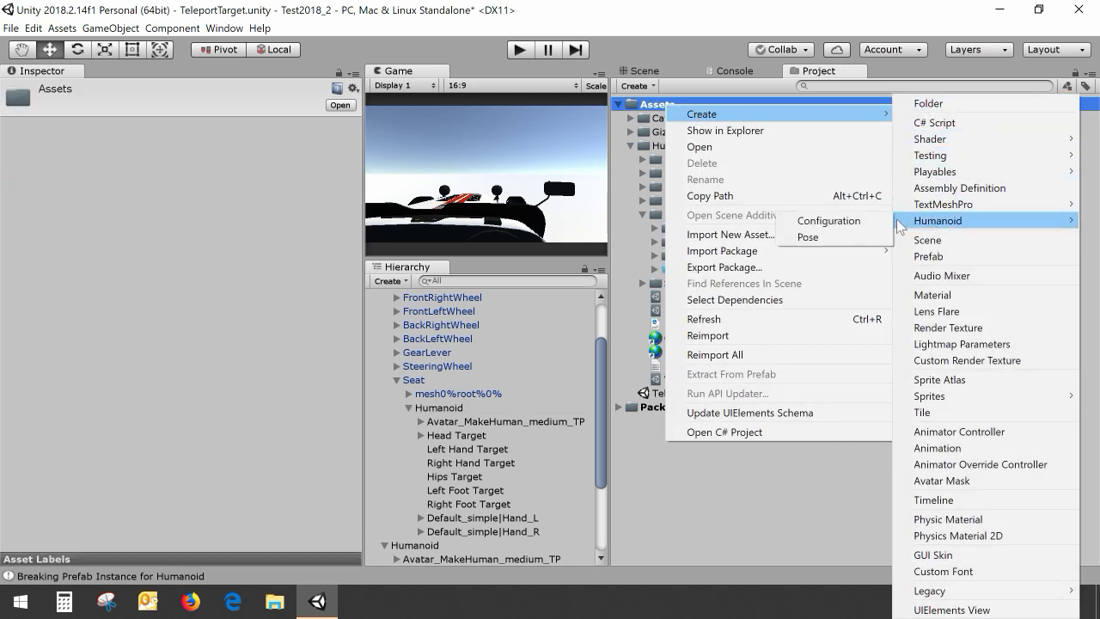
pyautogui.click(859, 238)
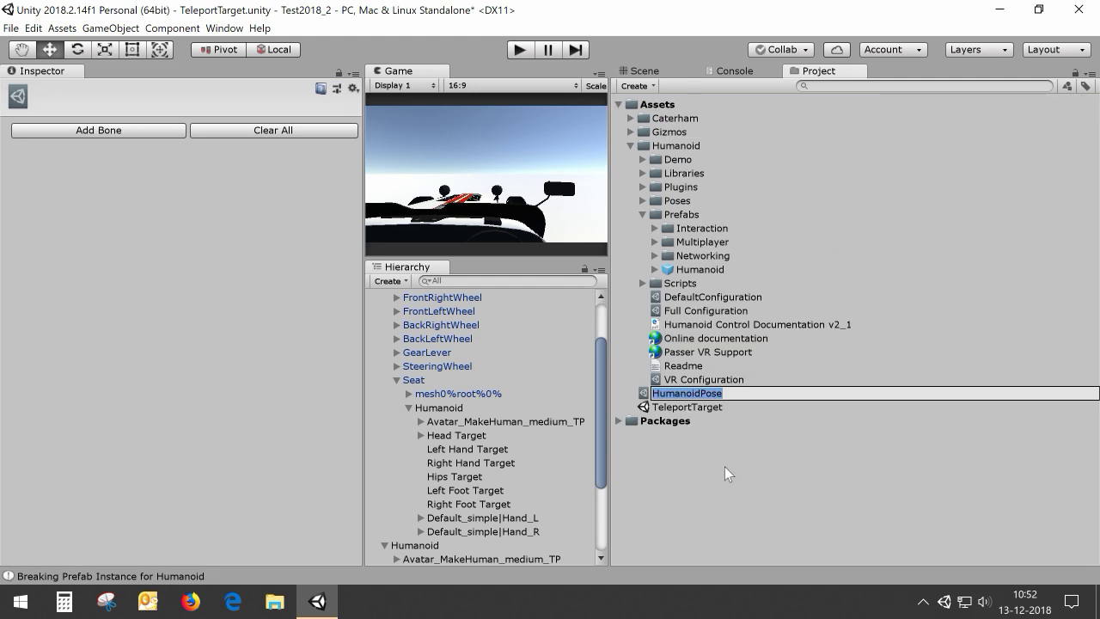
pyautogui.write('Sitting')
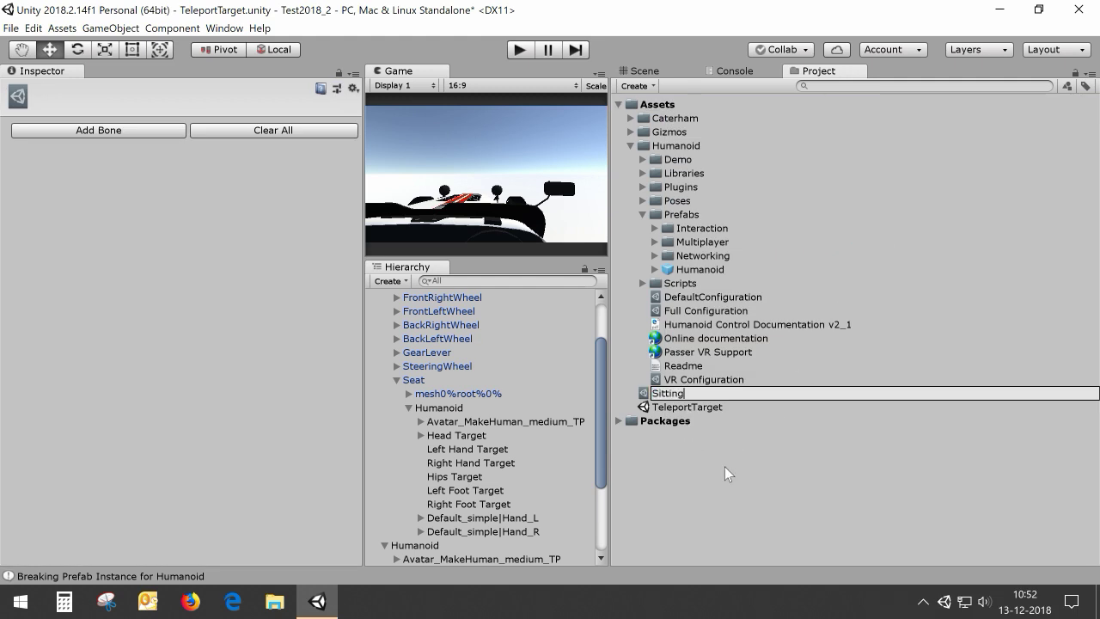
pyautogui.press('Return')
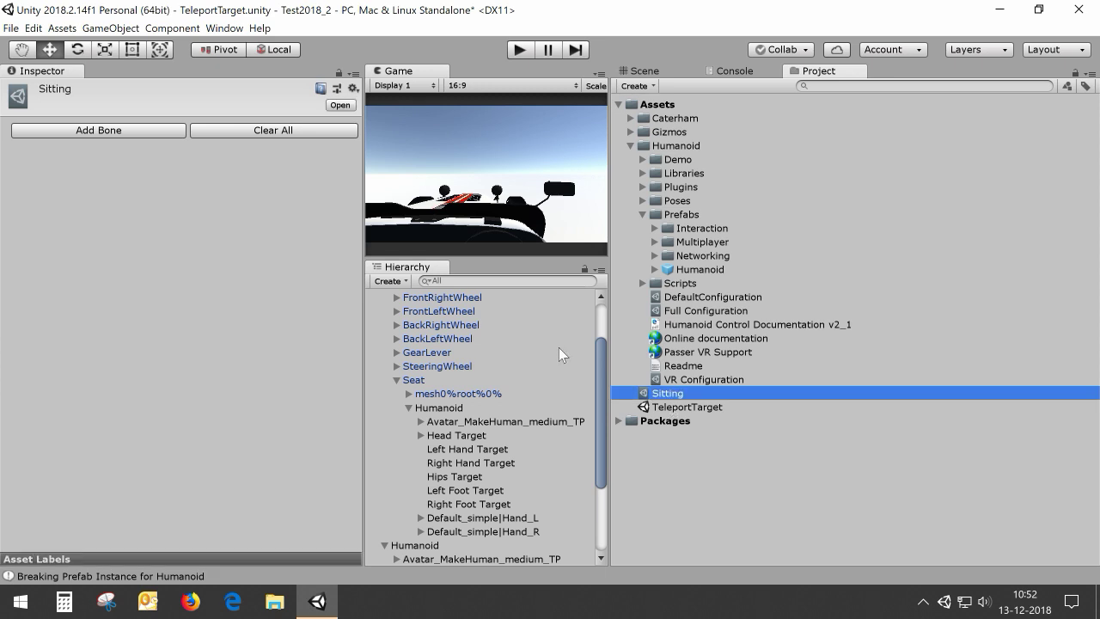
pyautogui.click(455, 409)
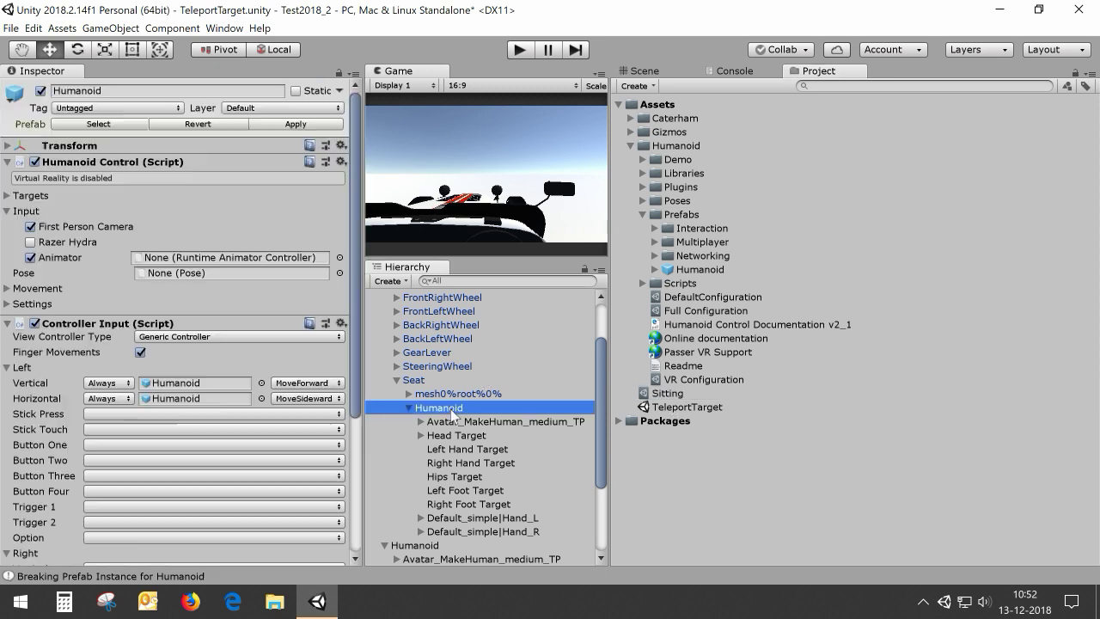
# Step: Assign the Sitting asset to the seated Humanoid's Pose field and inspect the Sitting asset
pyautogui.click(679, 396)
pyautogui.moveTo(337, 411); pyautogui.dragTo(183, 276)
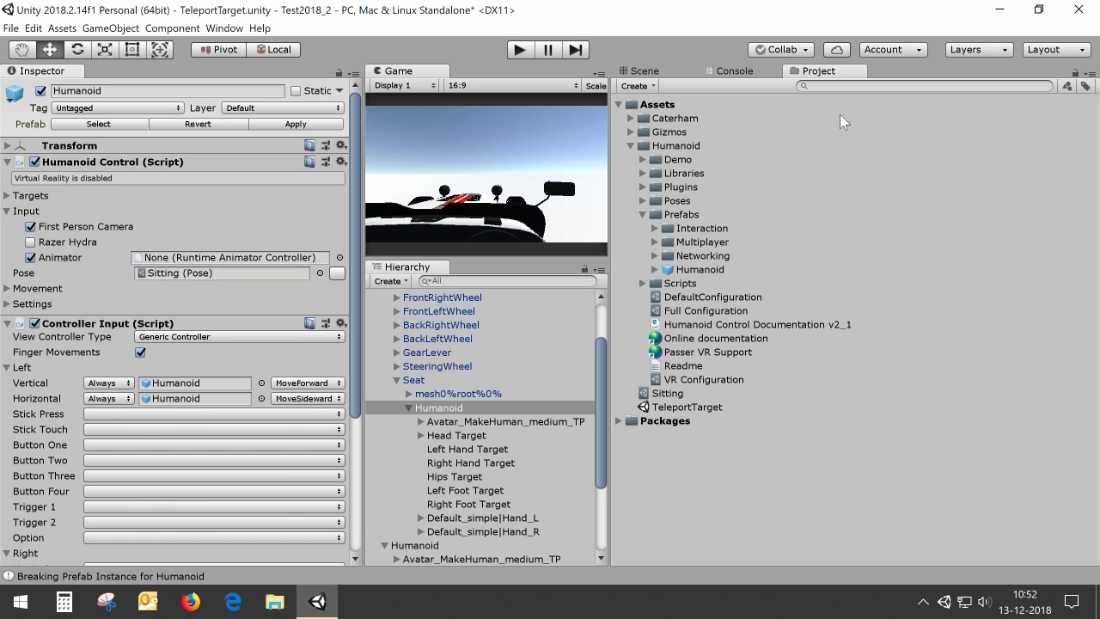
pyautogui.click(638, 72)
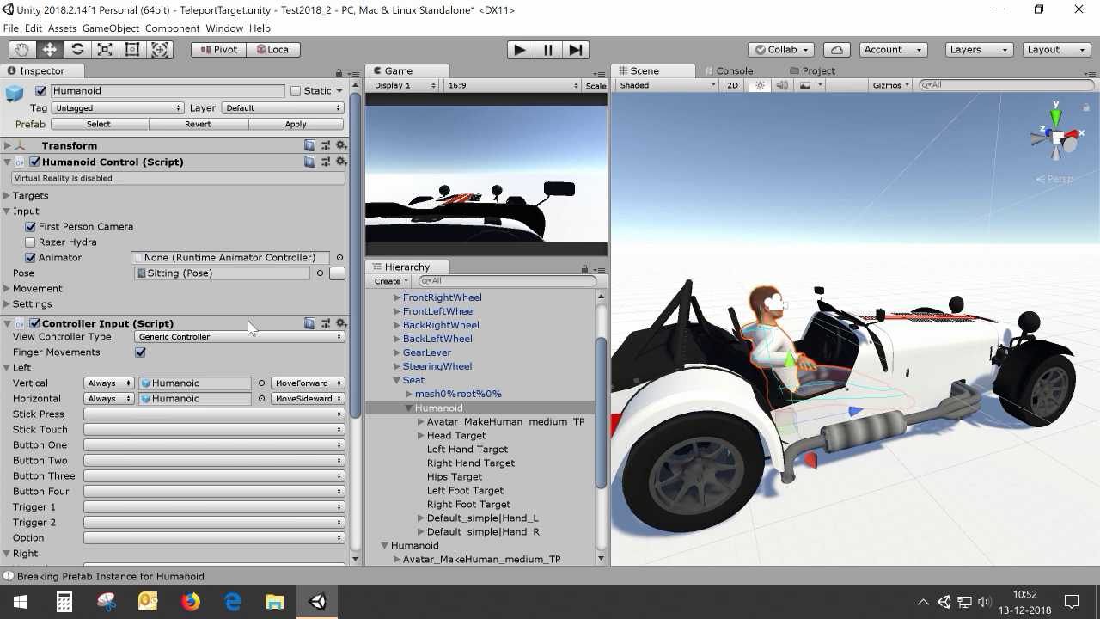
pyautogui.click(809, 72)
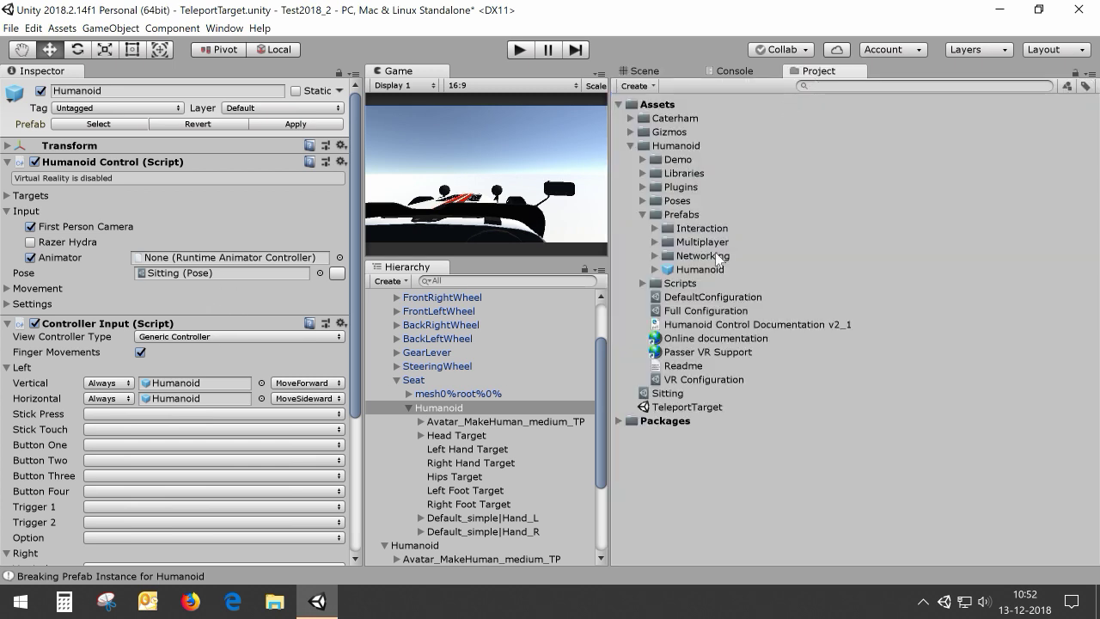
pyautogui.click(683, 394)
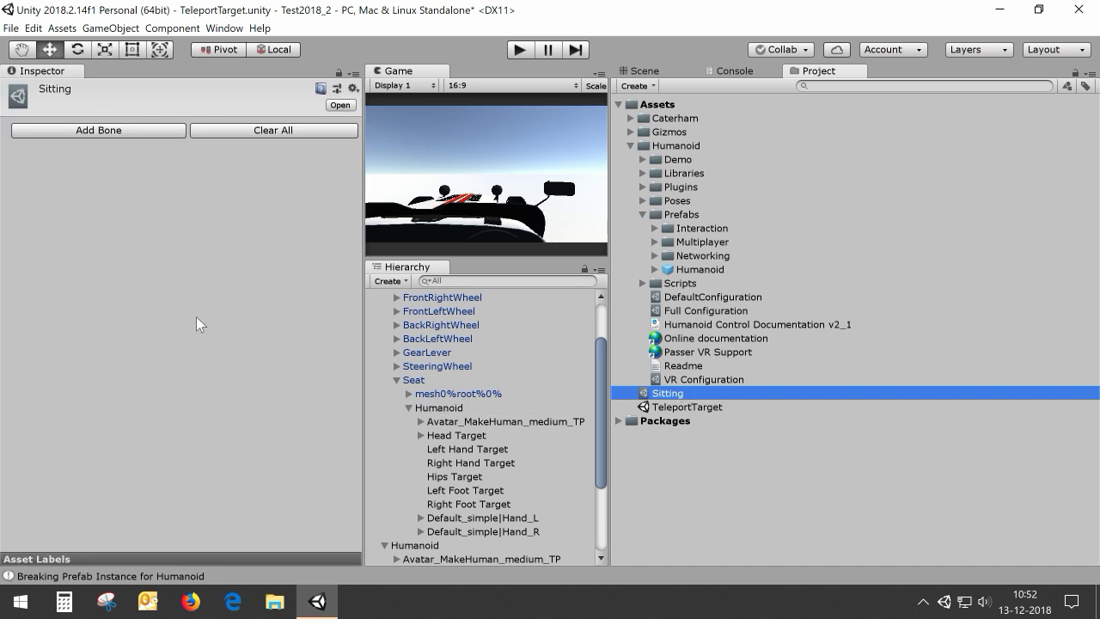
# Step: Toggle the Pose edit button on the seated Humanoid to record its posture into Sitting
pyautogui.click(450, 409)
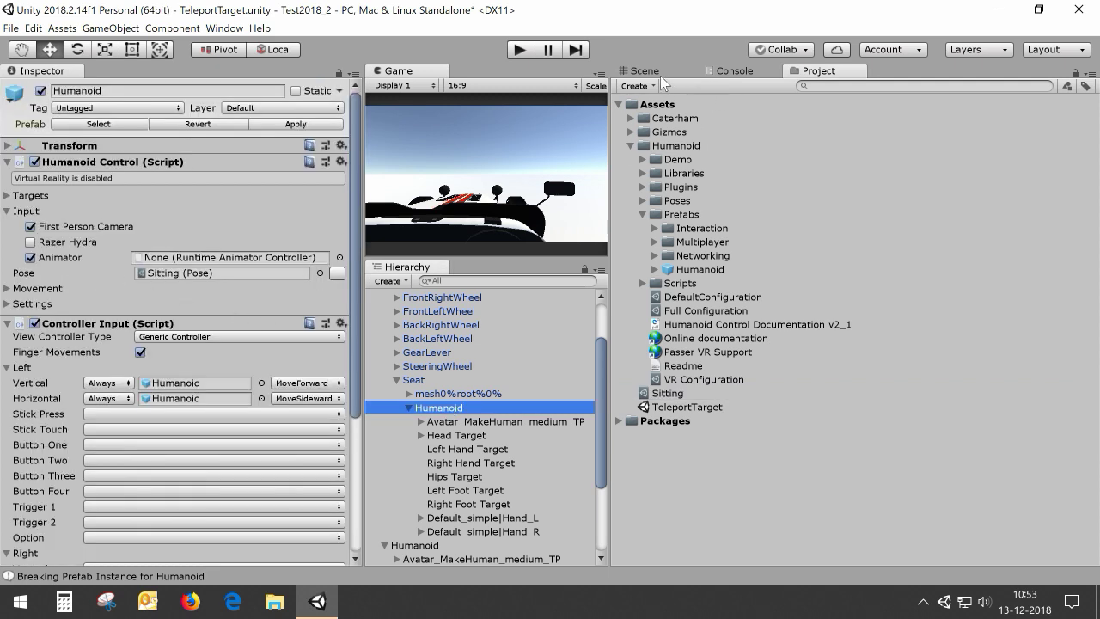
pyautogui.click(658, 73)
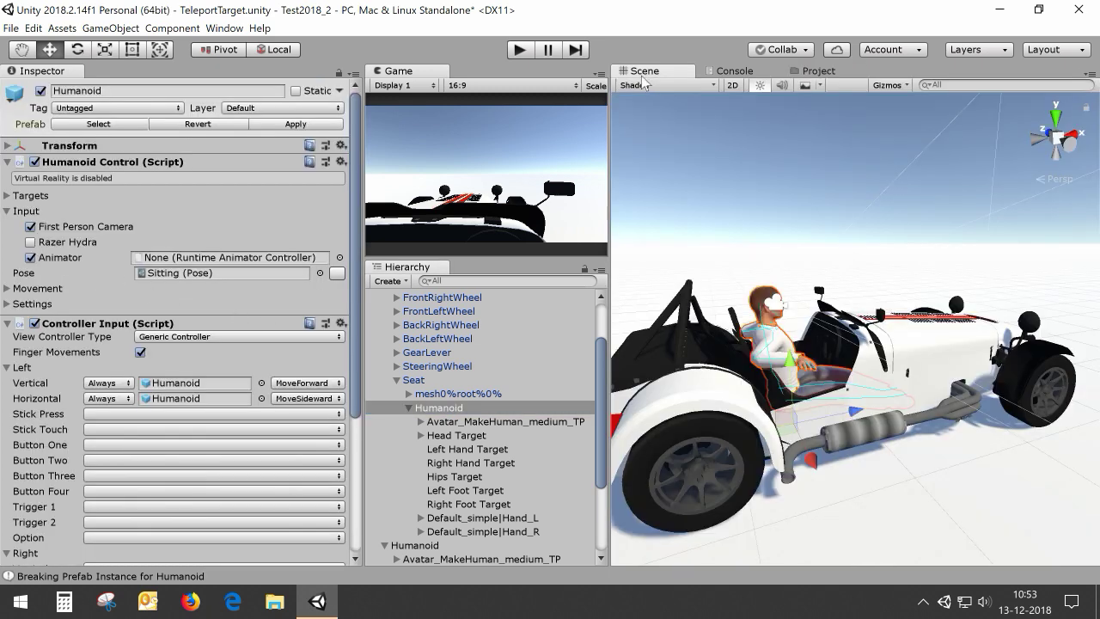
pyautogui.click(336, 274)
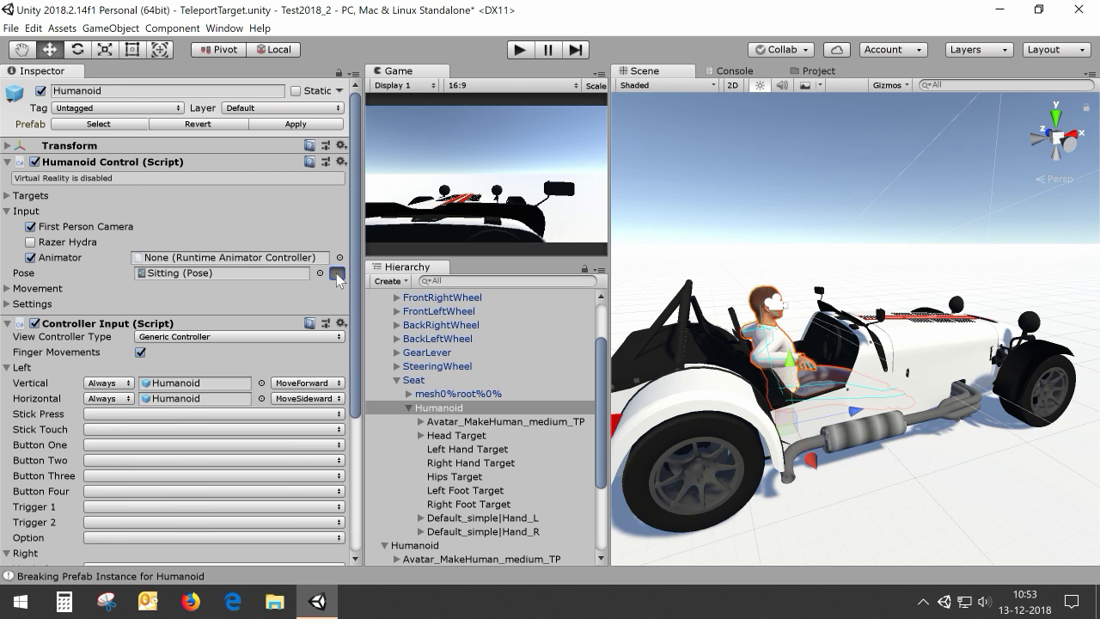
pyautogui.click(337, 274)
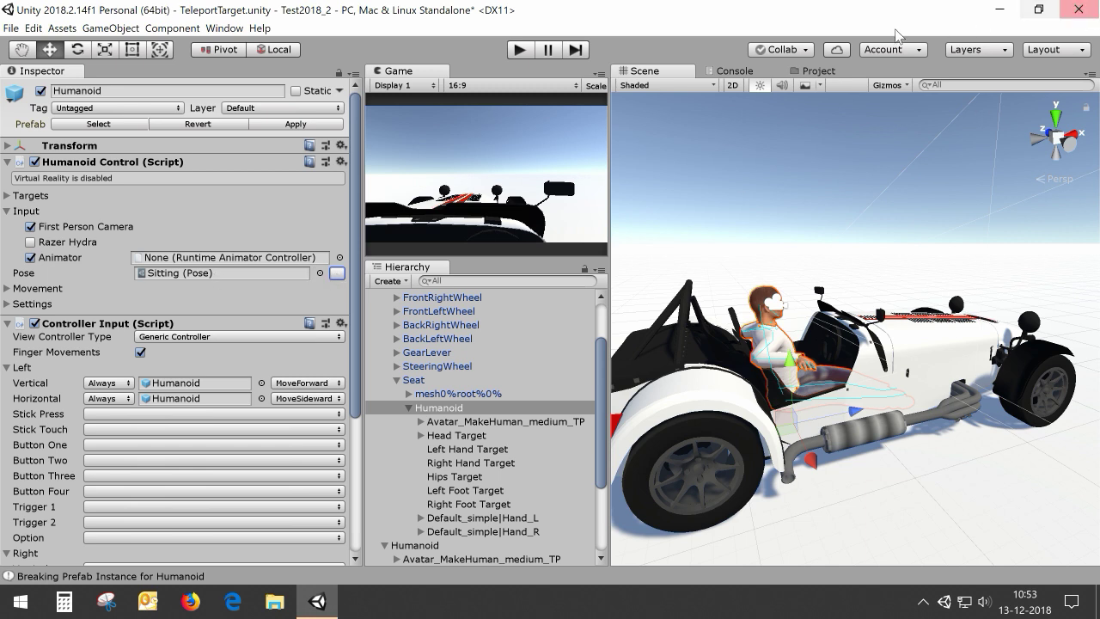
# Step: Review the Sitting pose's captured Hips, Head, hand and foot bone values
pyautogui.click(812, 76)
pyautogui.click(685, 394)
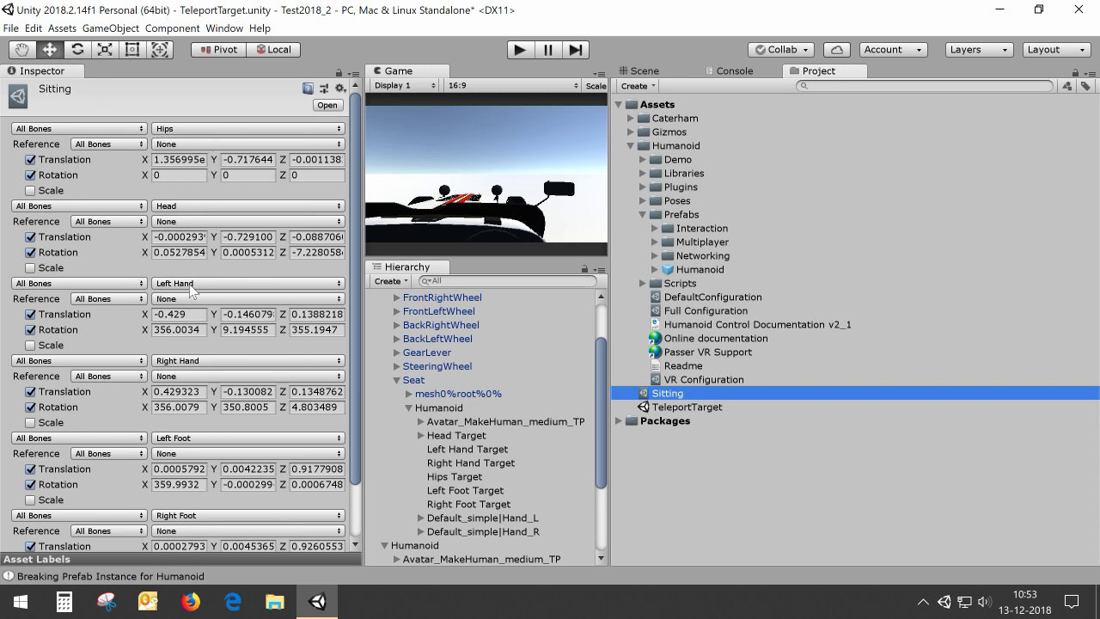
pyautogui.scroll(-3, 179, 314)
pyautogui.scroll(-1, 180, 314)
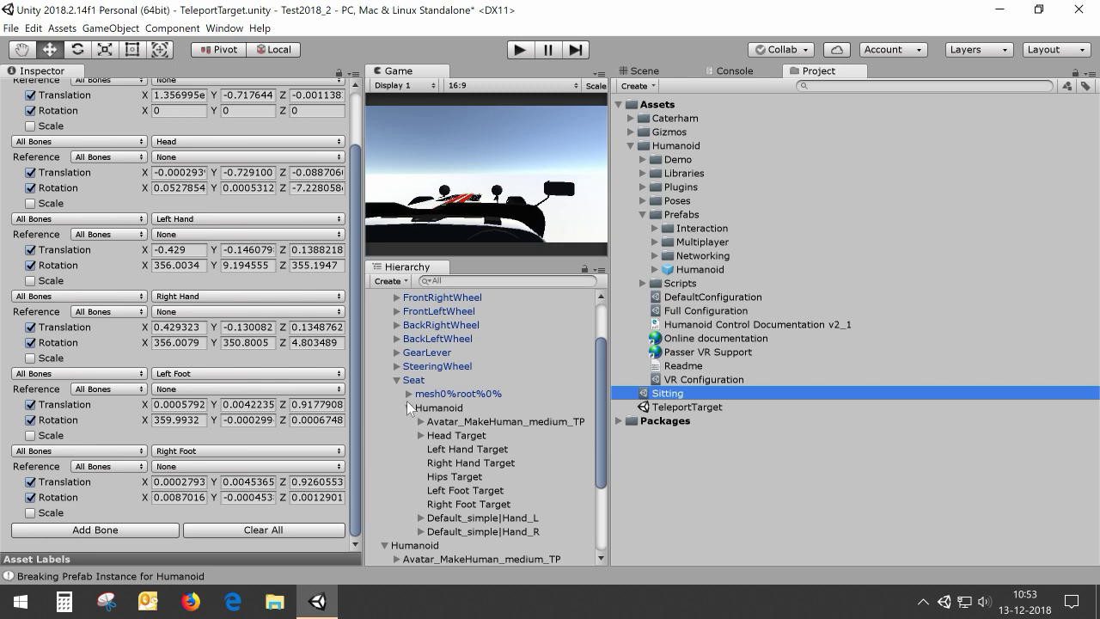
# Step: Set the 2009 Caterham R500's Teleport Target Pose field to the Sitting asset
pyautogui.scroll(3, 449, 316)
pyautogui.click(449, 320)
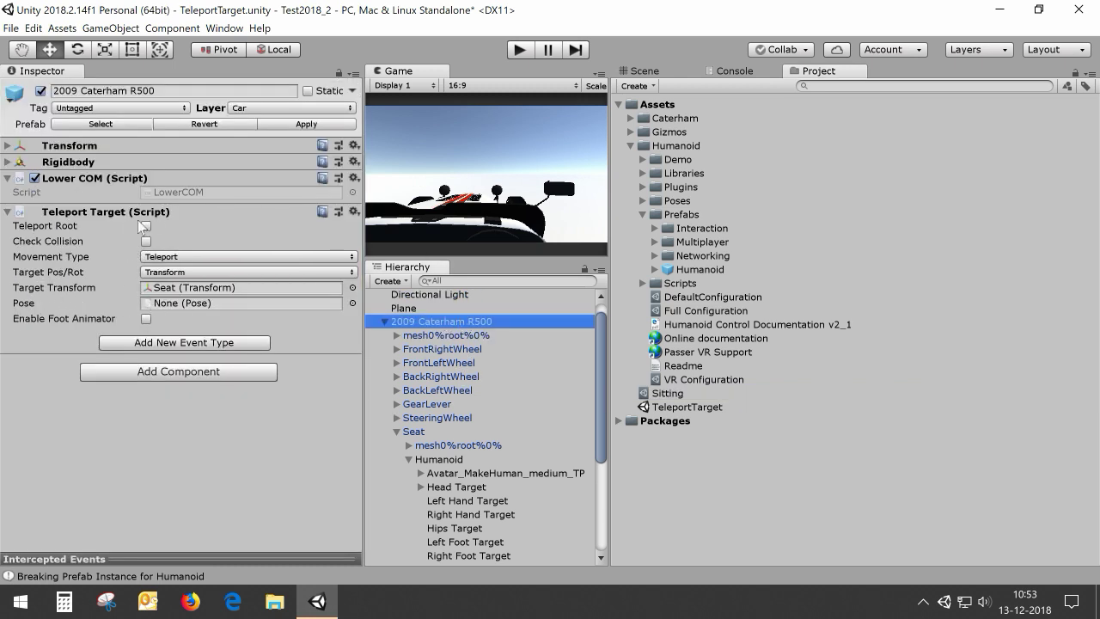
pyautogui.moveTo(661, 394); pyautogui.dragTo(194, 305)
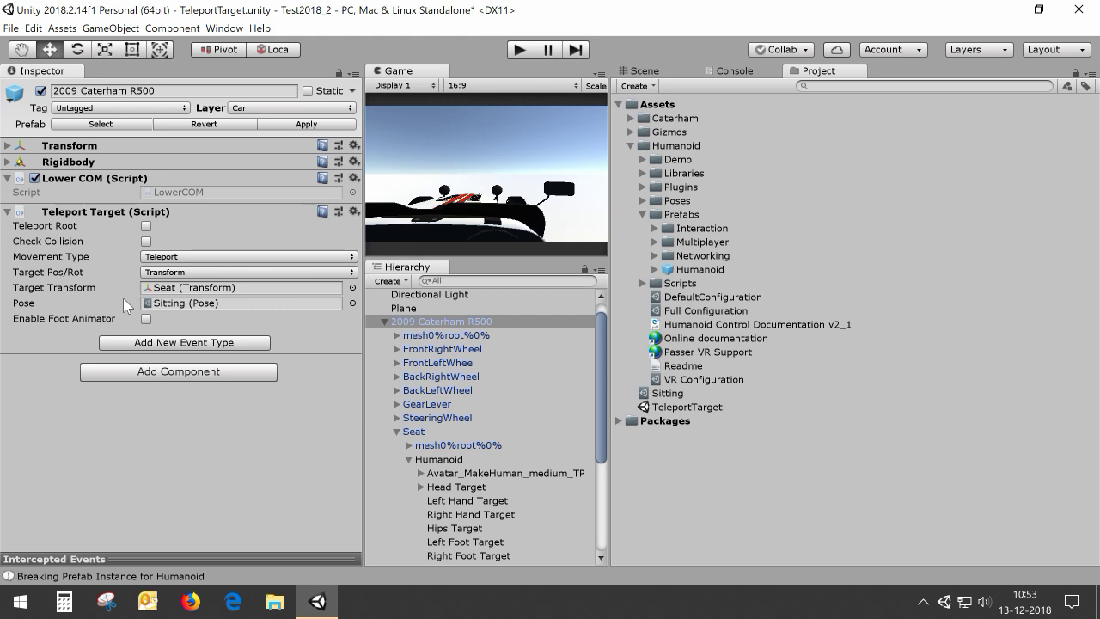
pyautogui.click(641, 73)
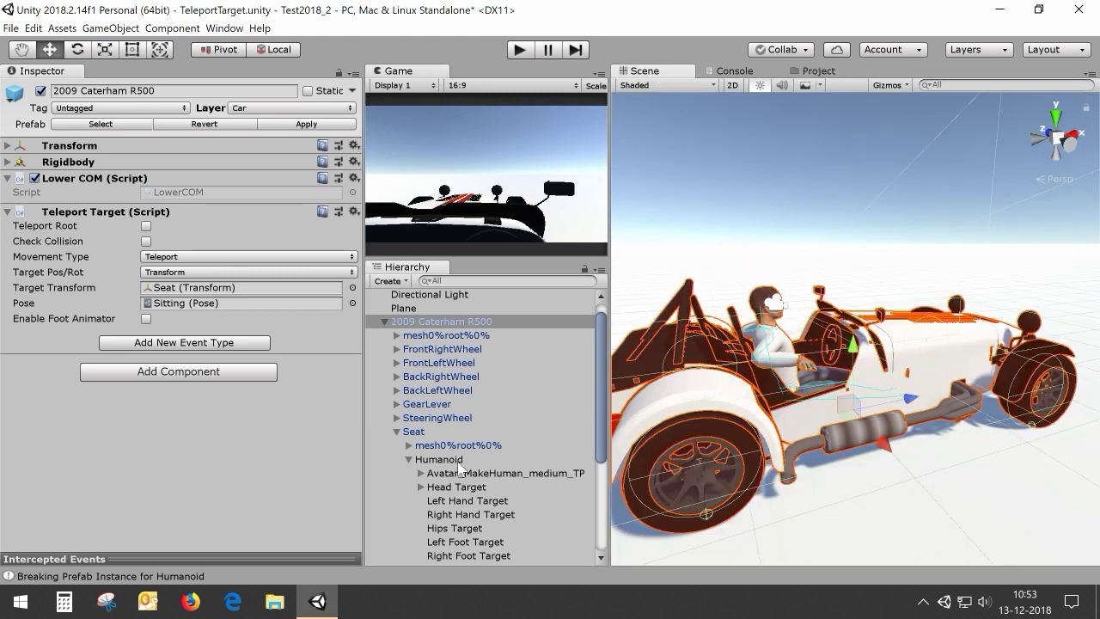
# Step: Deactivate the Humanoid on the Seat, zoom the Scene view out, and enter Play mode
pyautogui.click(458, 464)
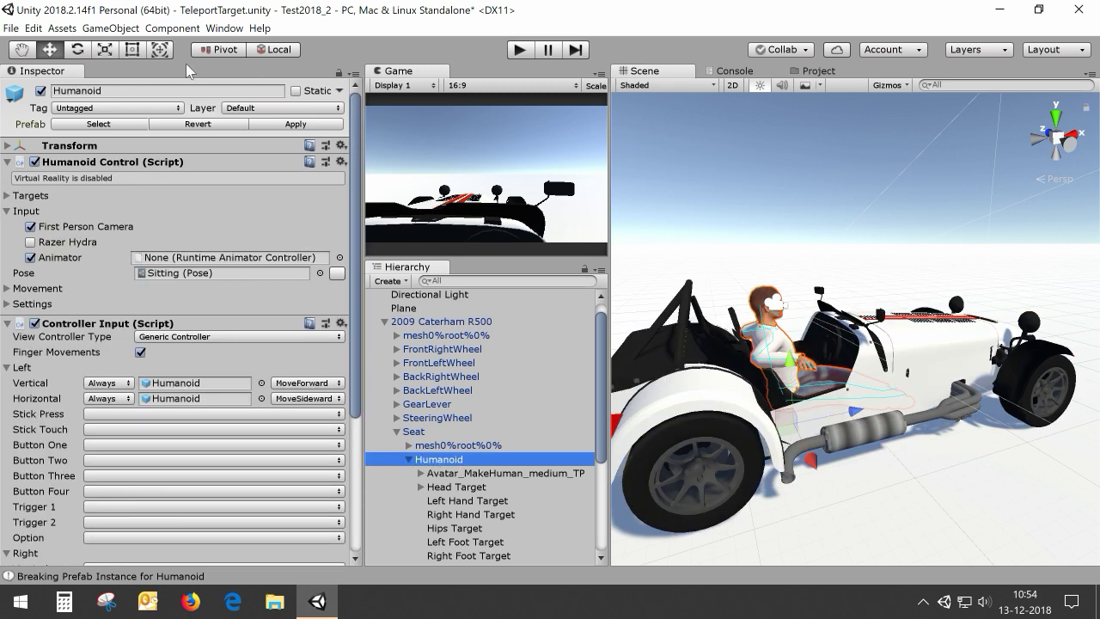
pyautogui.click(40, 90)
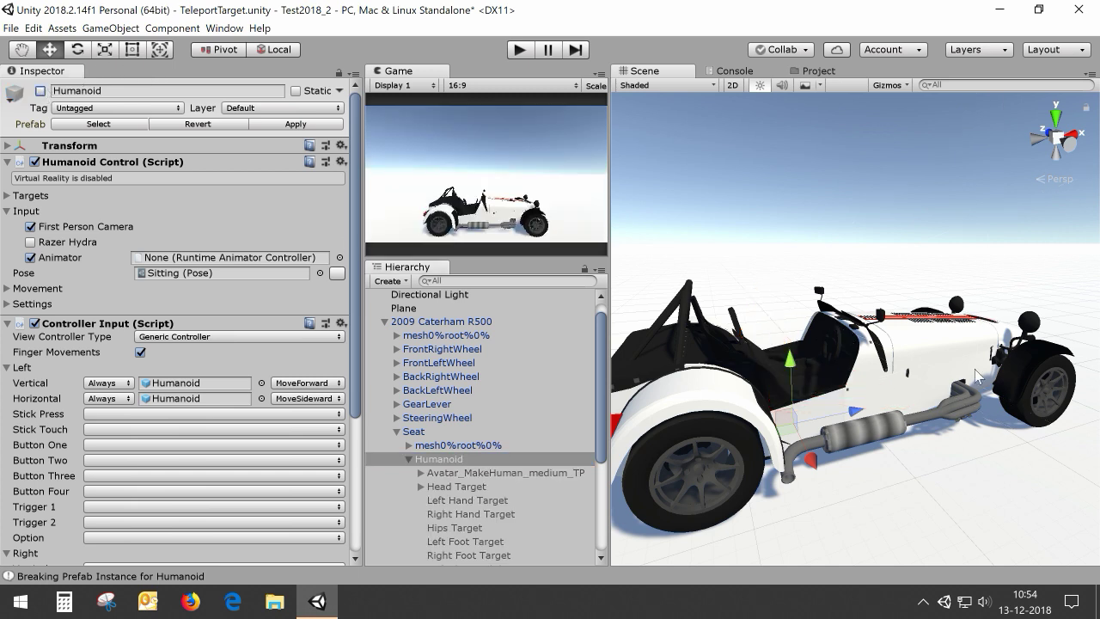
pyautogui.scroll(-5, 980, 376)
pyautogui.scroll(-5, 833, 380)
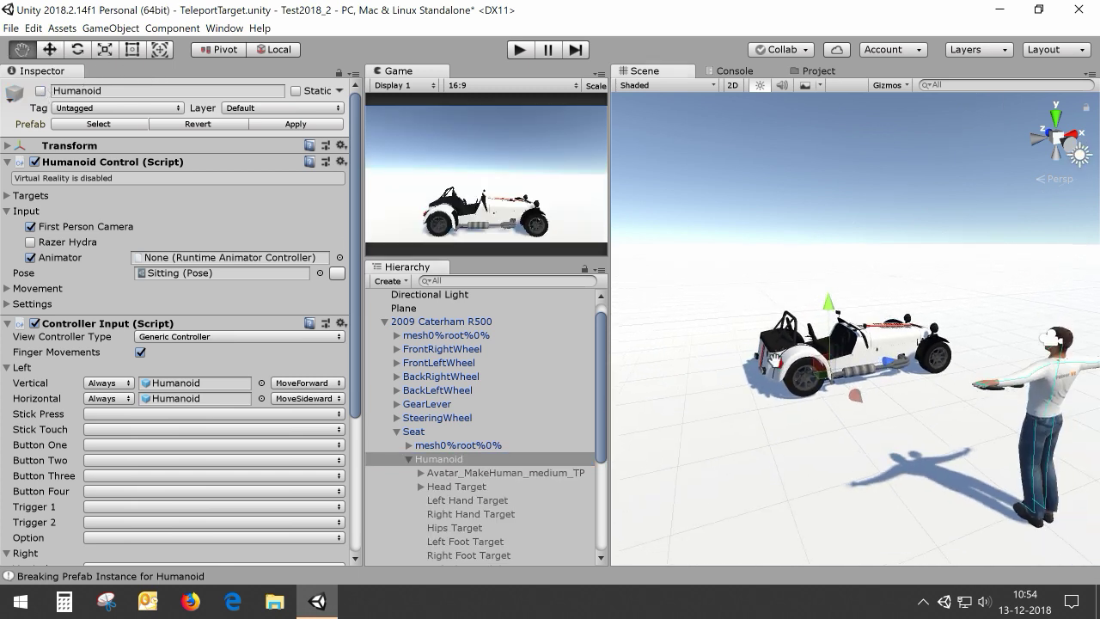
pyautogui.click(522, 50)
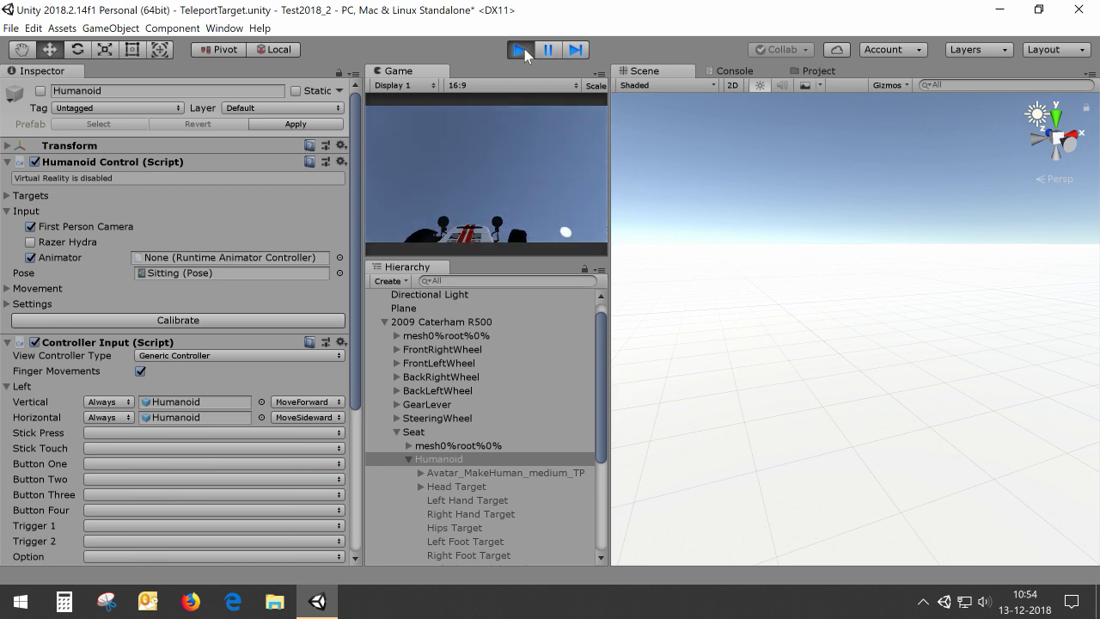
# Step: Stop Play mode and uncheck Physics in the seated Humanoid Control's Settings
pyautogui.click(520, 50)
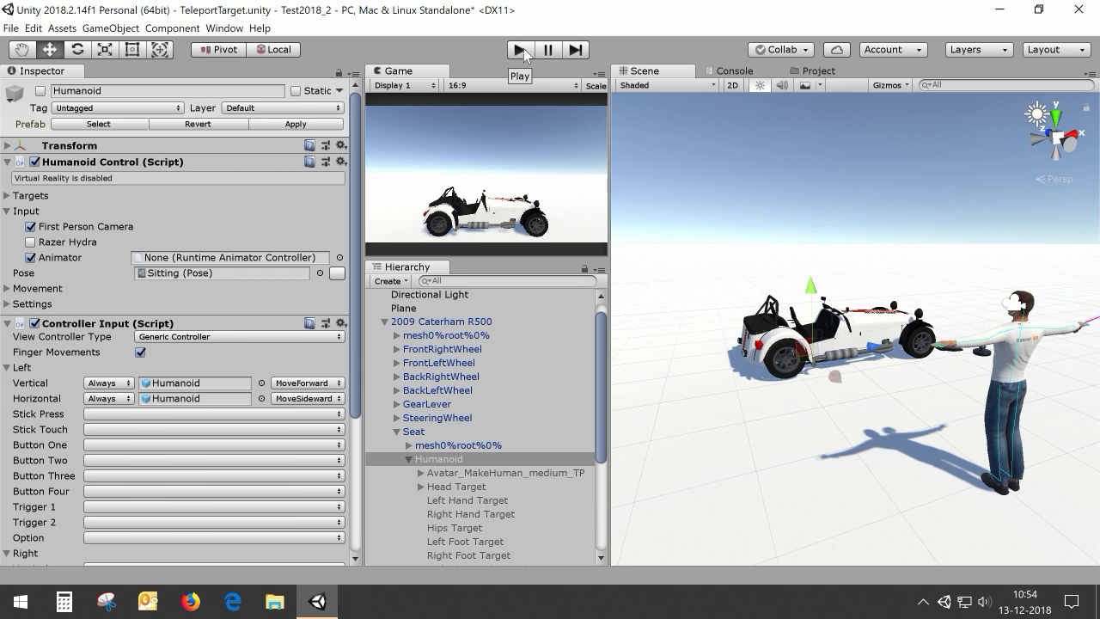
pyautogui.click(12, 305)
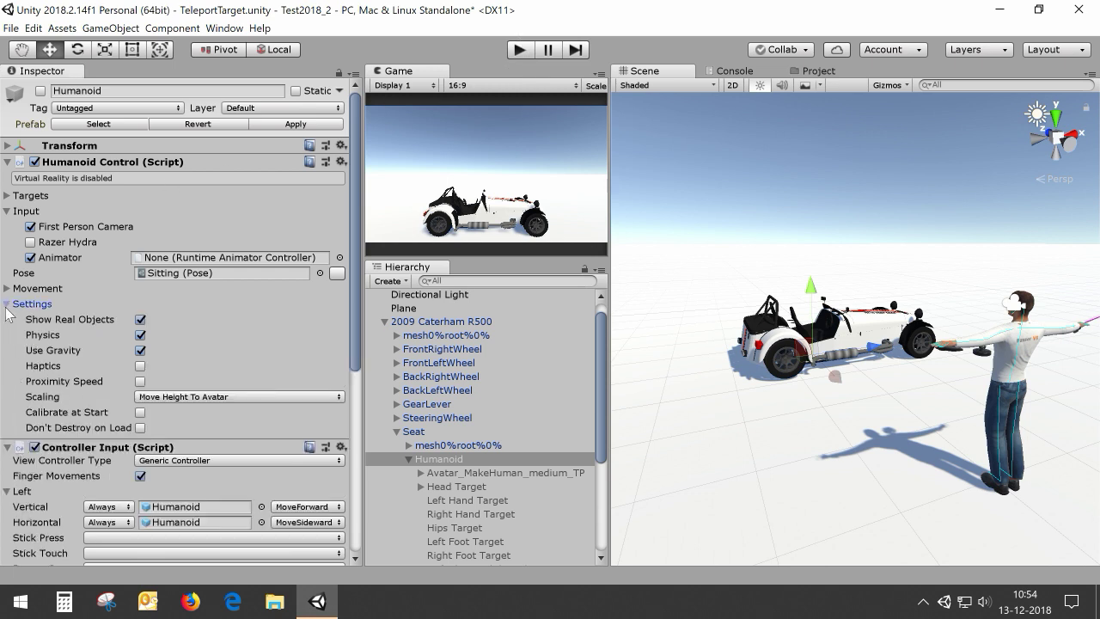
pyautogui.click(140, 335)
pyautogui.scroll(-1, 165, 340)
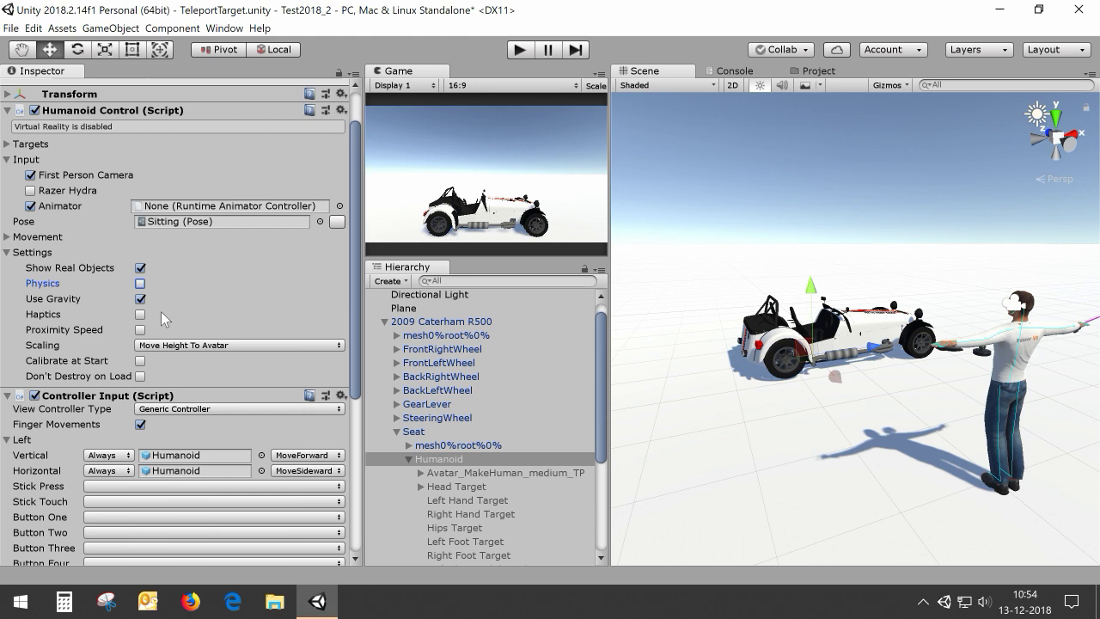
# Step: Open the Physics project settings and scroll to the Layer Collision Matrix with Player and Car layers
pyautogui.click(35, 28)
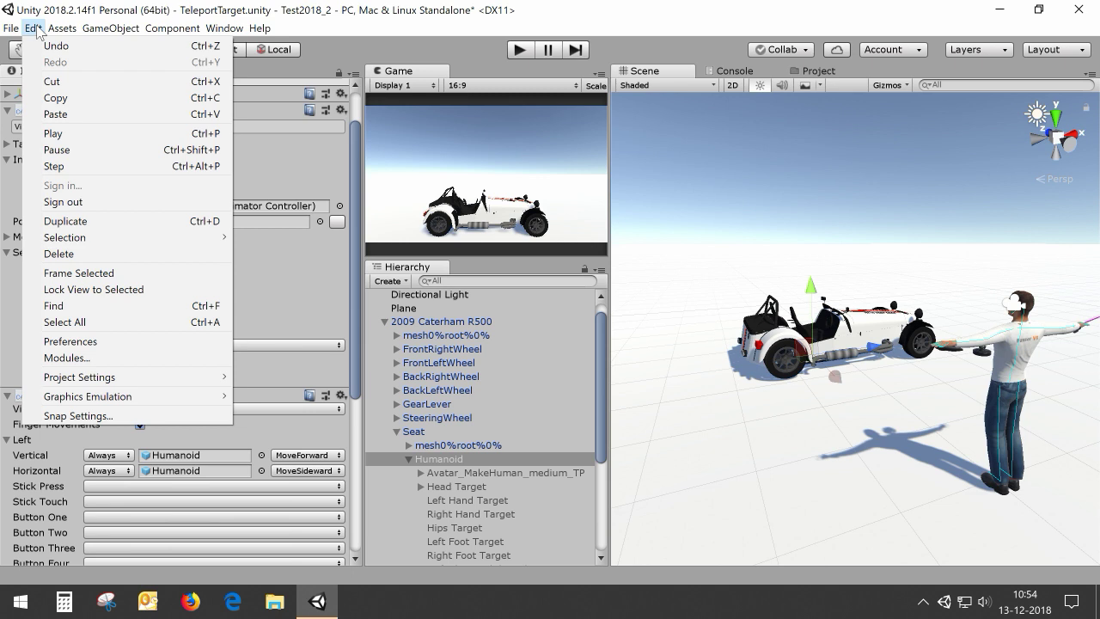
pyautogui.moveTo(77, 380)
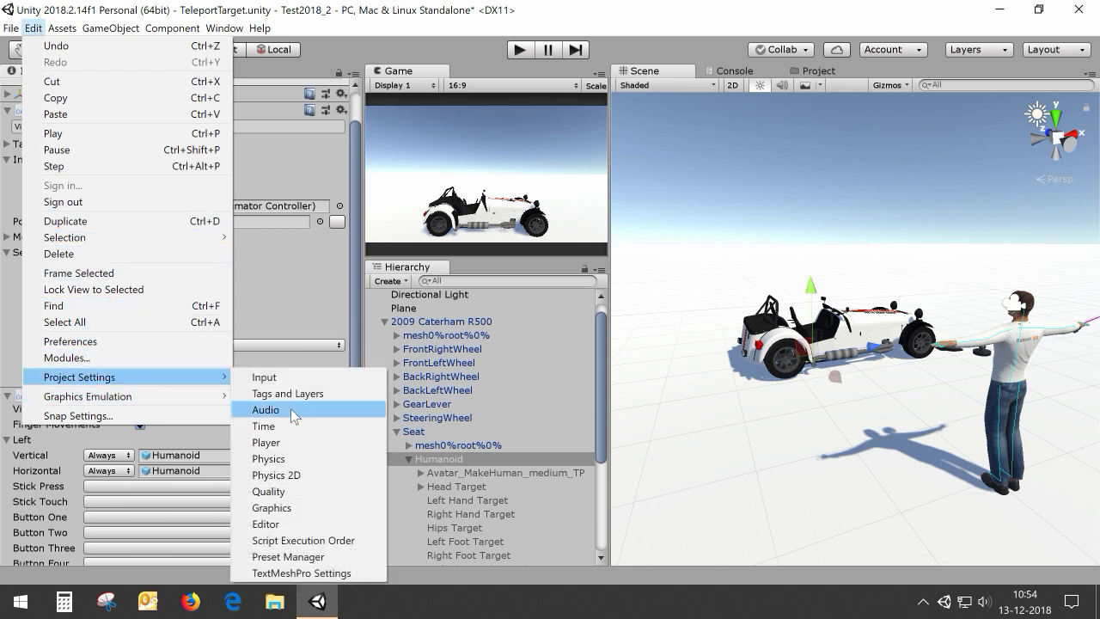
pyautogui.click(275, 457)
pyautogui.scroll(-3, 255, 456)
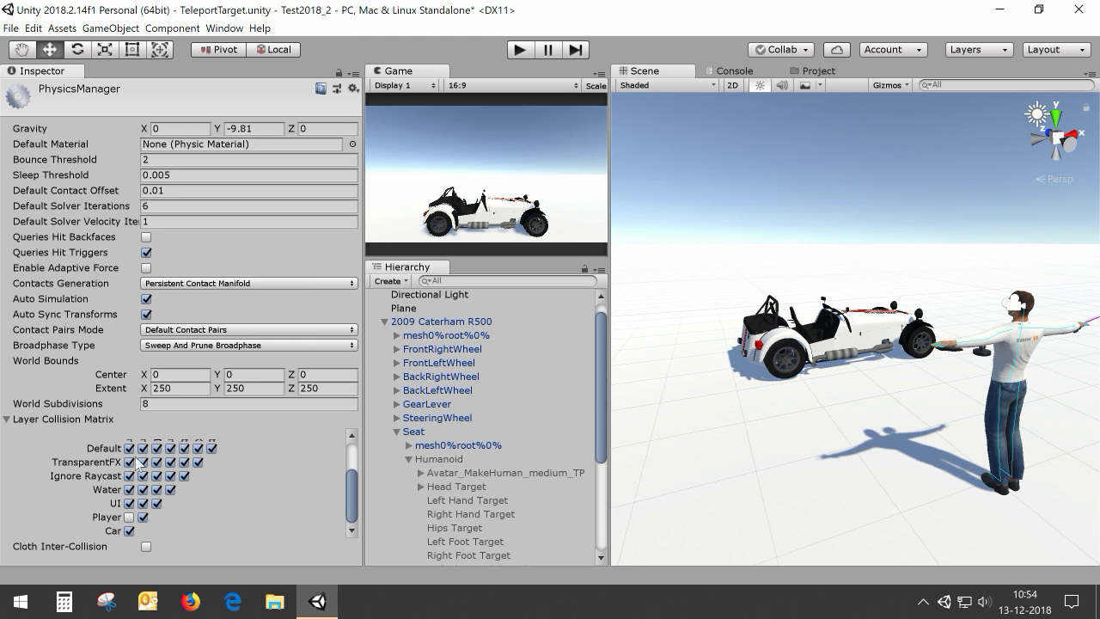
pyautogui.scroll(2, 138, 461)
pyautogui.scroll(-2, 137, 461)
pyautogui.scroll(2, 138, 464)
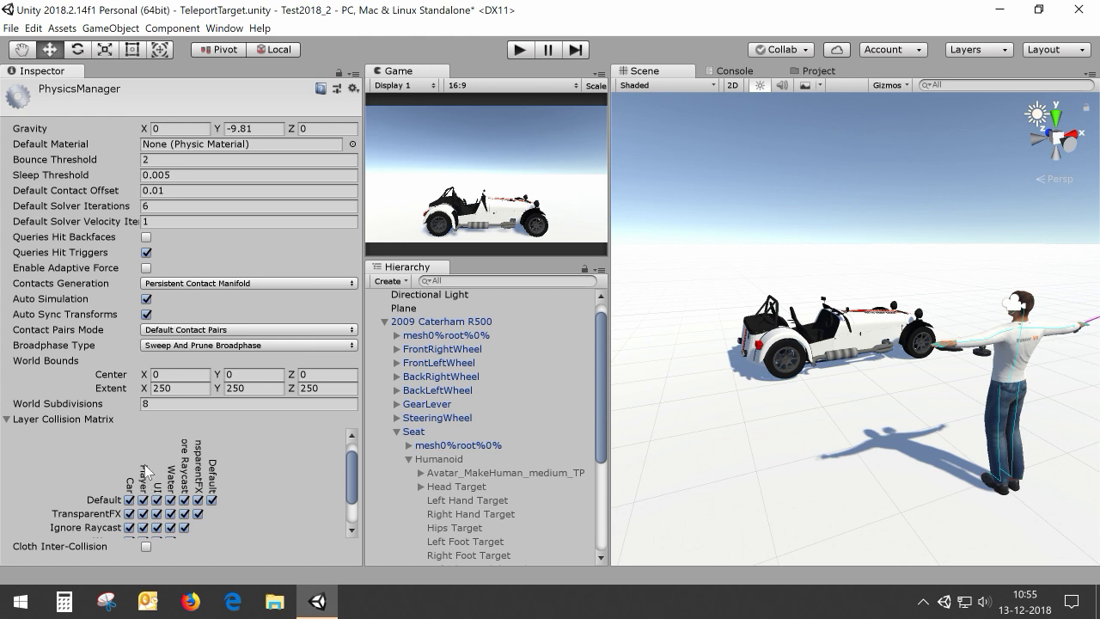
pyautogui.scroll(-4, 426, 461)
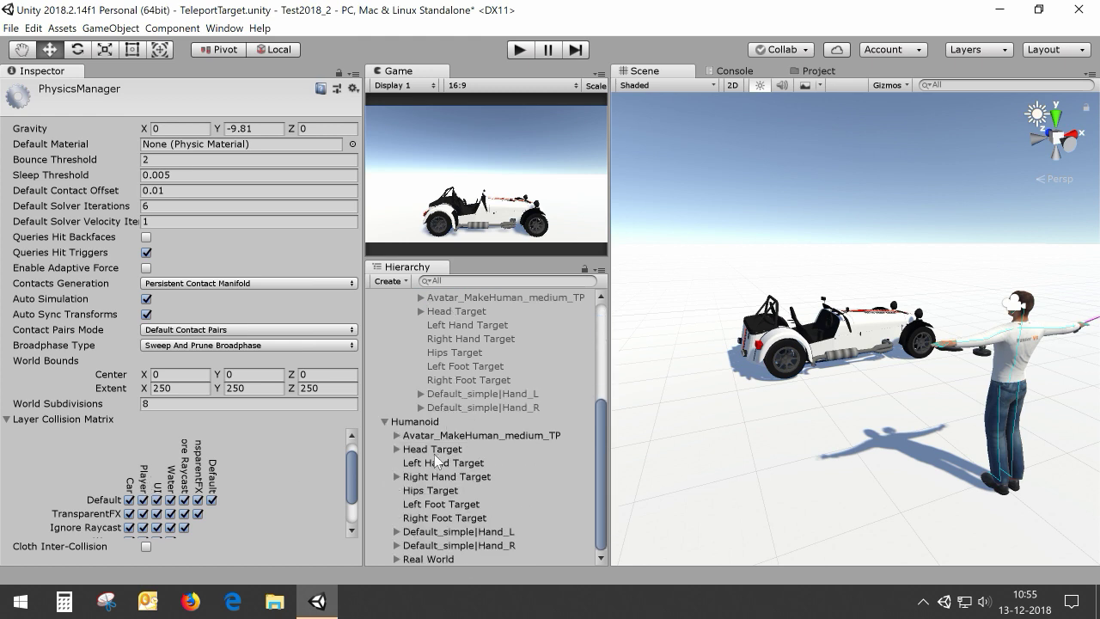
# Step: Put the standalone Humanoid and all its children on the Player layer
pyautogui.click(432, 423)
pyautogui.click(283, 108)
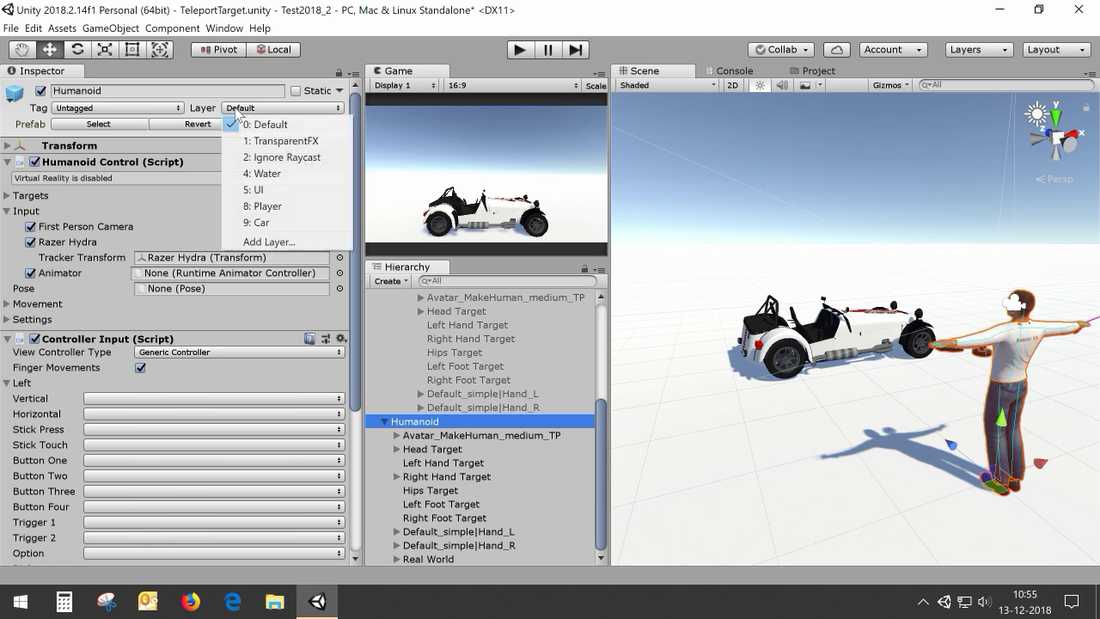
pyautogui.click(262, 207)
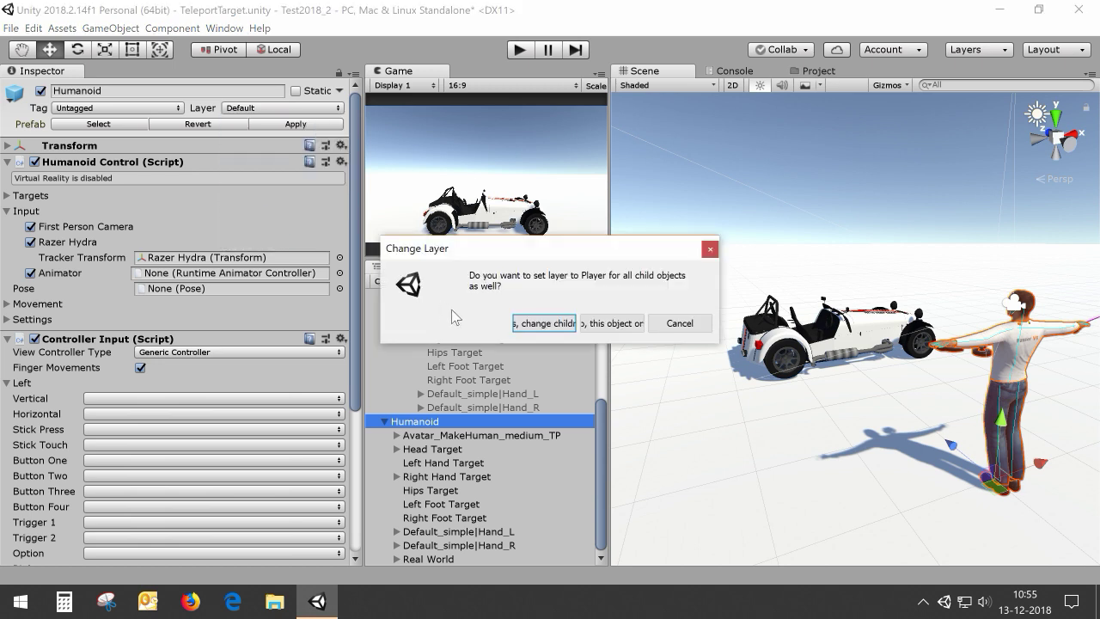
pyautogui.click(568, 324)
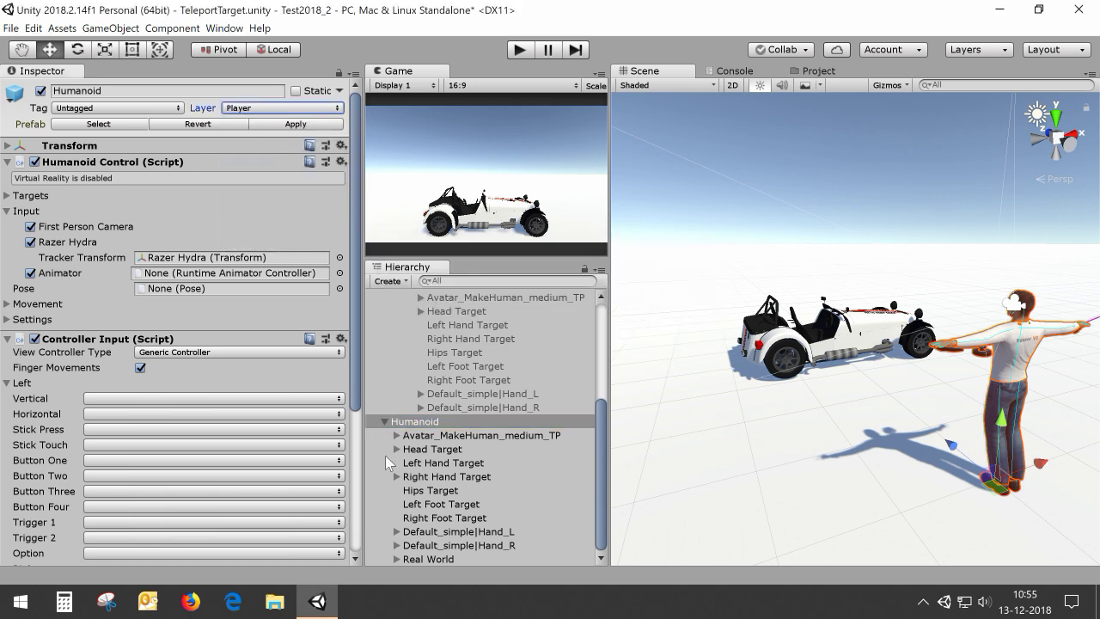
# Step: Put the 2009 Caterham R500 and all its children on the Car layer
pyautogui.scroll(5, 420, 433)
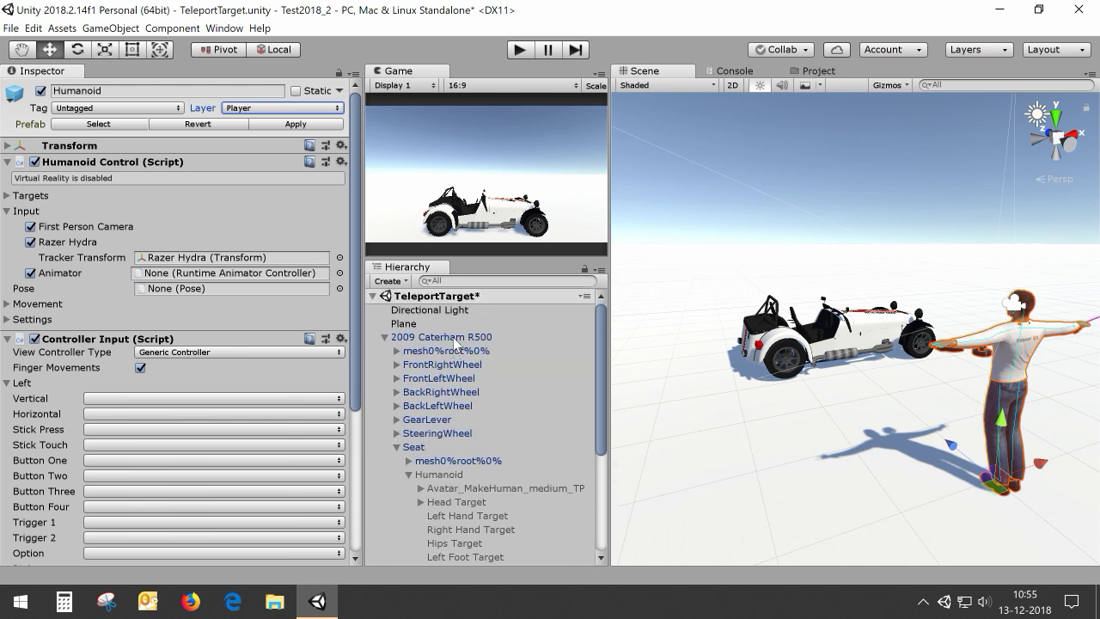
pyautogui.click(455, 340)
pyautogui.click(260, 107)
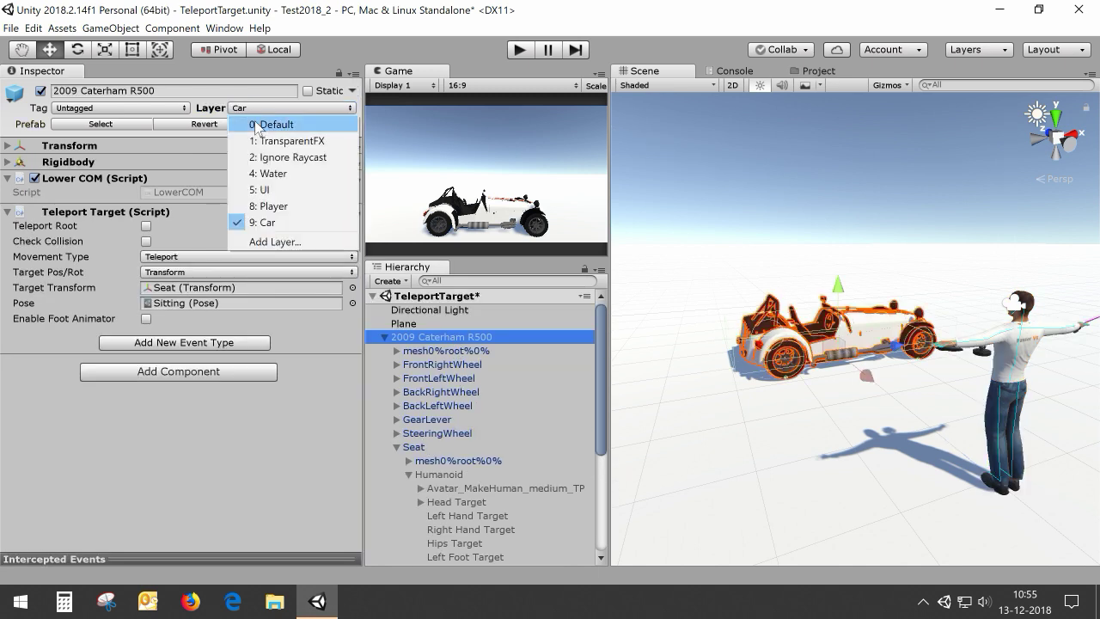
pyautogui.click(268, 222)
pyautogui.click(555, 328)
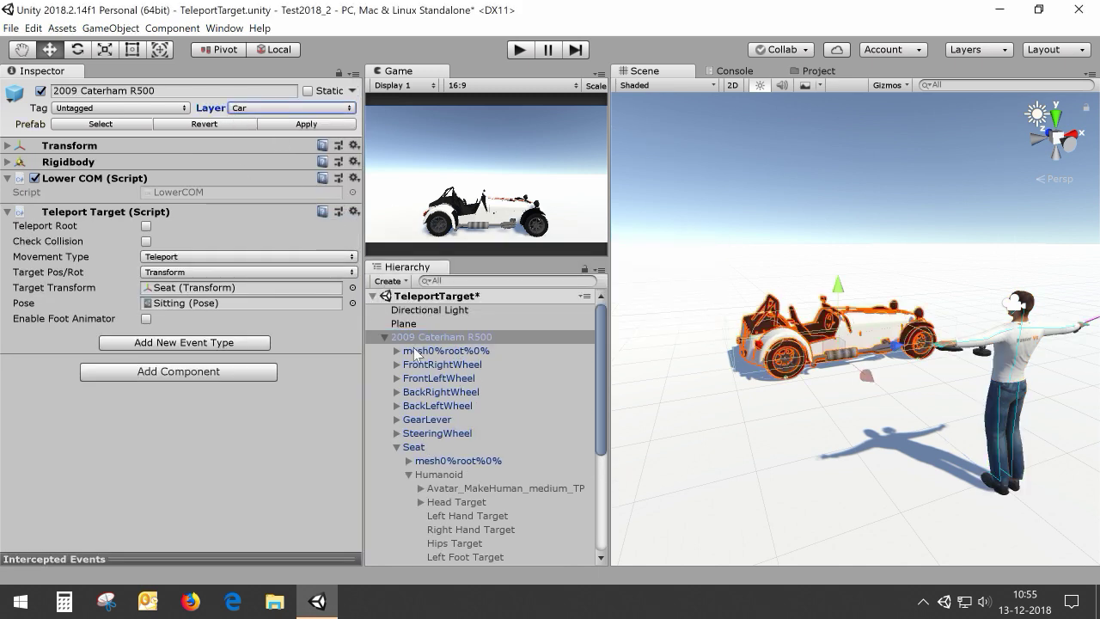
# Step: Confirm Player–Car collisions are off in the Physics Layer Collision Matrix, then enter Play mode
pyautogui.click(34, 28)
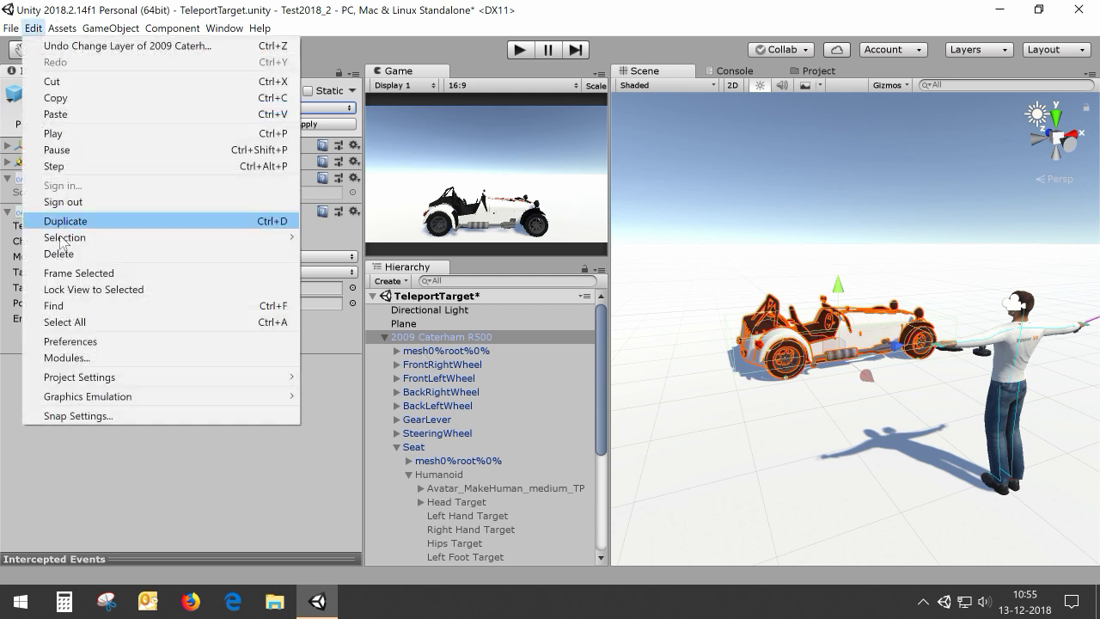
pyautogui.moveTo(72, 377)
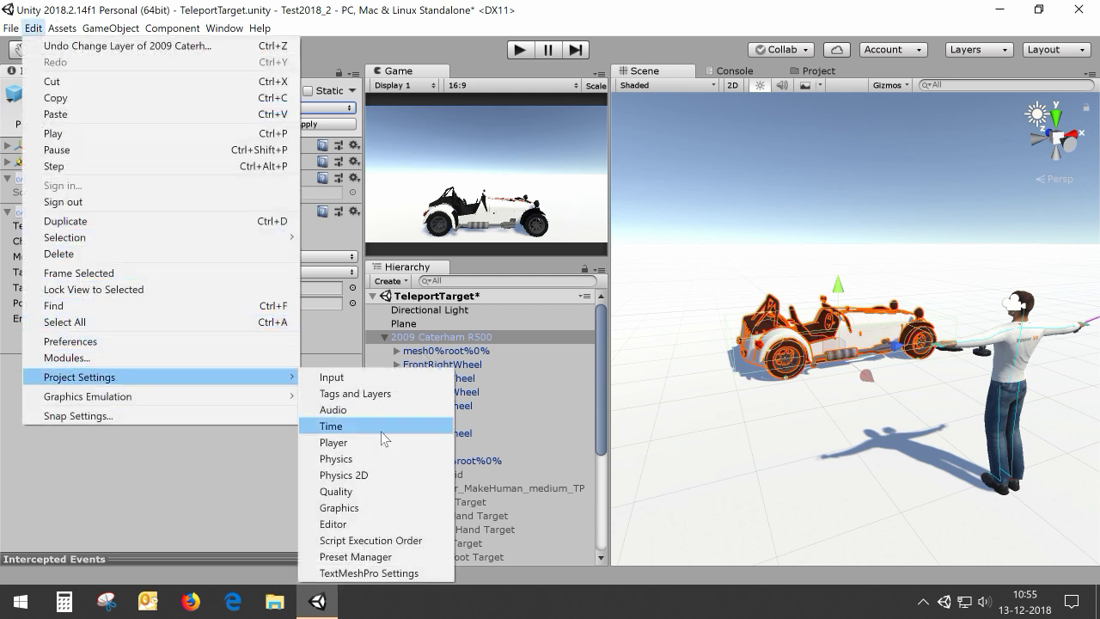
pyautogui.click(357, 456)
pyautogui.scroll(-4, 216, 455)
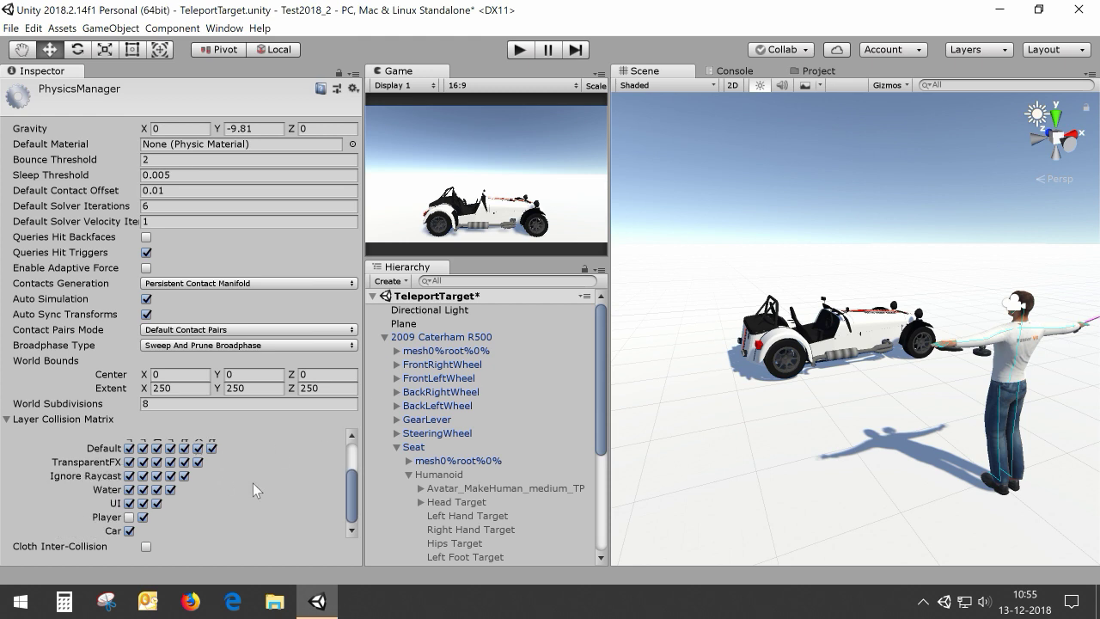
pyautogui.scroll(3, 249, 481)
pyautogui.scroll(-3, 250, 481)
pyautogui.scroll(3, 129, 520)
pyautogui.scroll(-3, 133, 507)
pyautogui.click(520, 50)
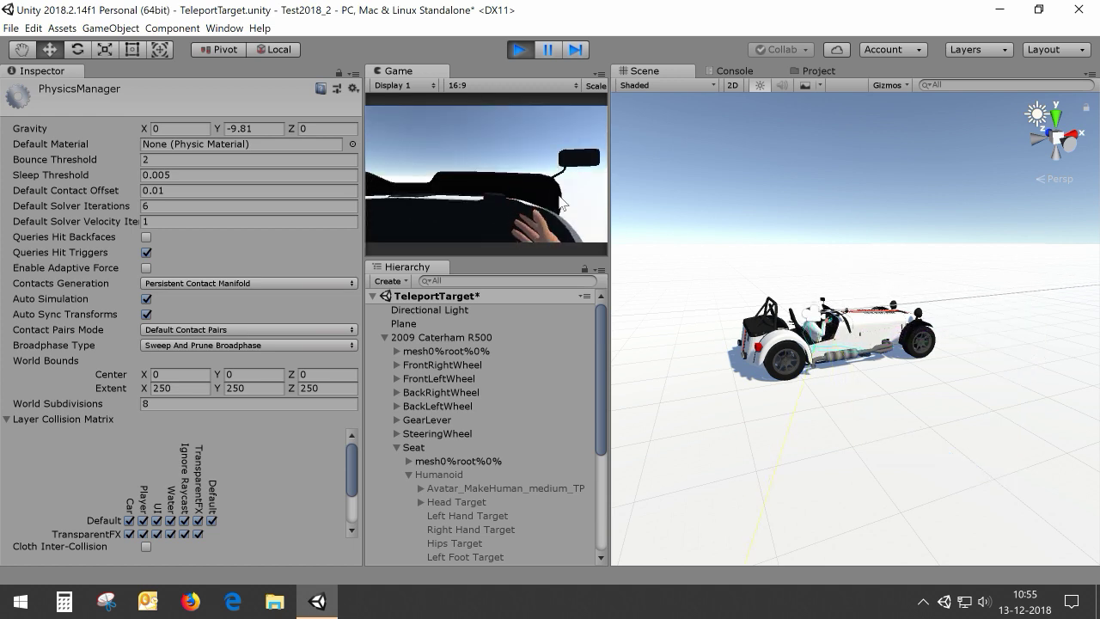
# Step: Exit Play mode, uncheck Use Gravity in the root Humanoid's Humanoid Control settings, and replay
pyautogui.hotkey('ctrl', 'p')
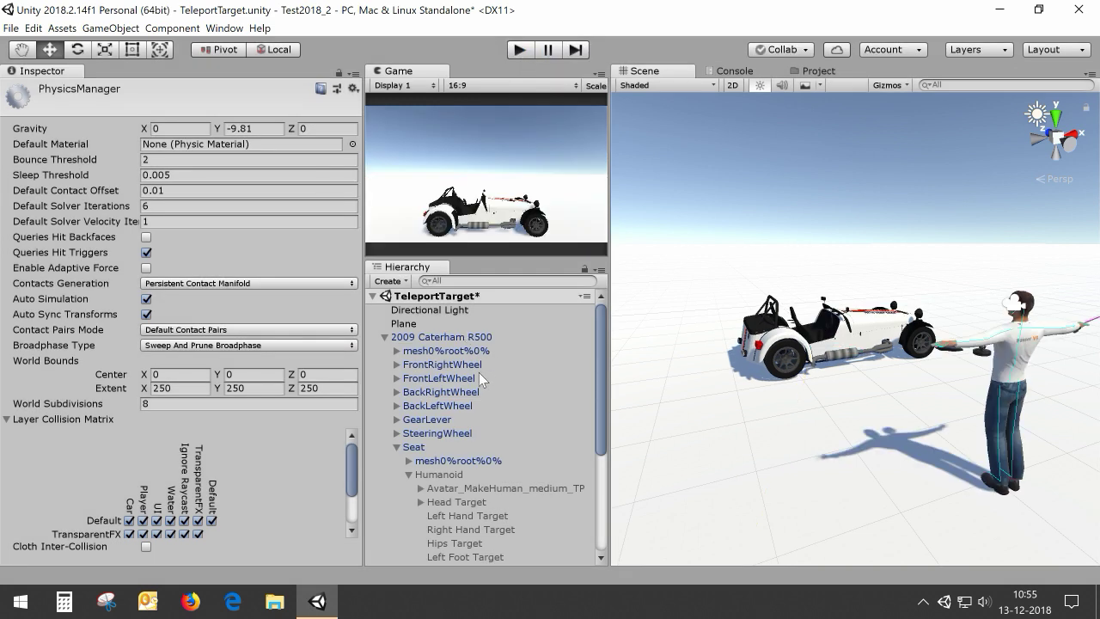
pyautogui.scroll(-5, 479, 372)
pyautogui.click(434, 421)
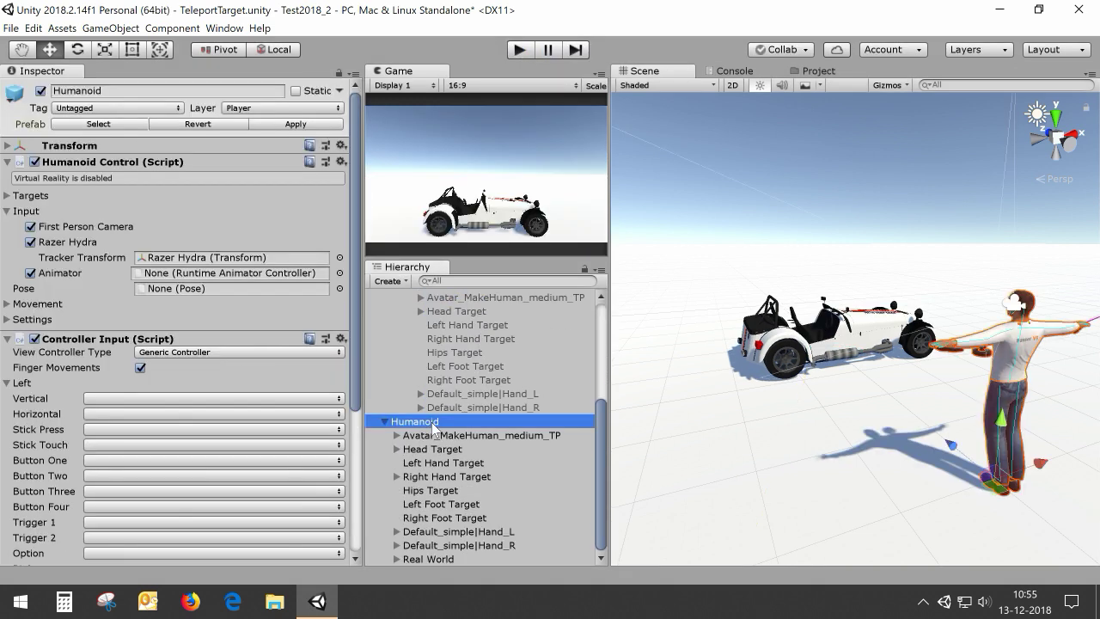
pyautogui.click(10, 320)
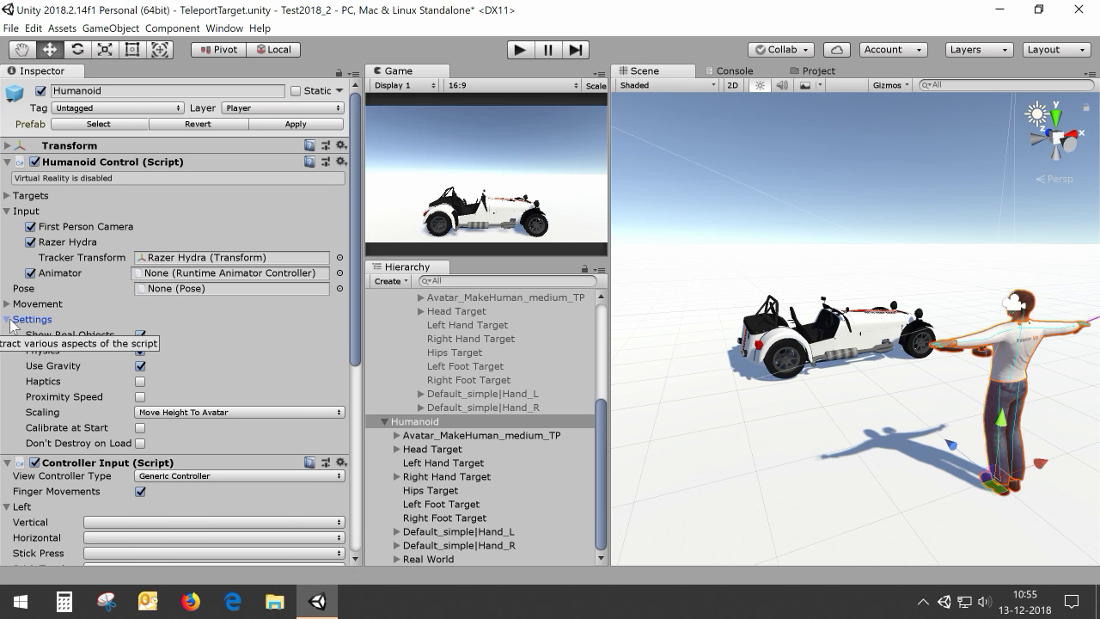
pyautogui.moveTo(962, 344); pyautogui.dragTo(930, 352, button='right')
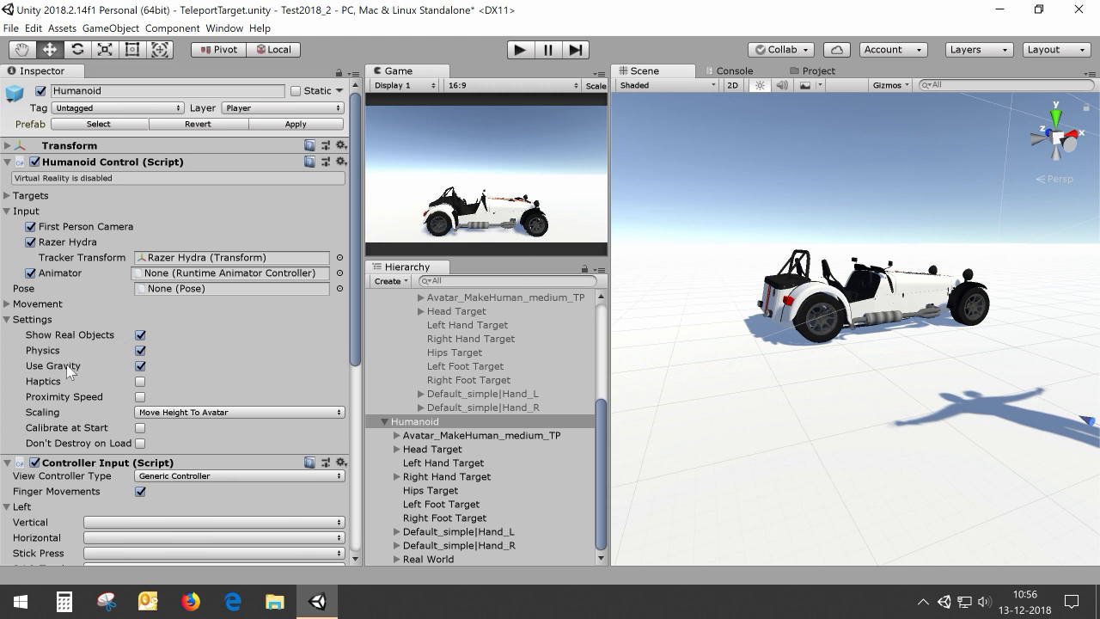
pyautogui.click(140, 366)
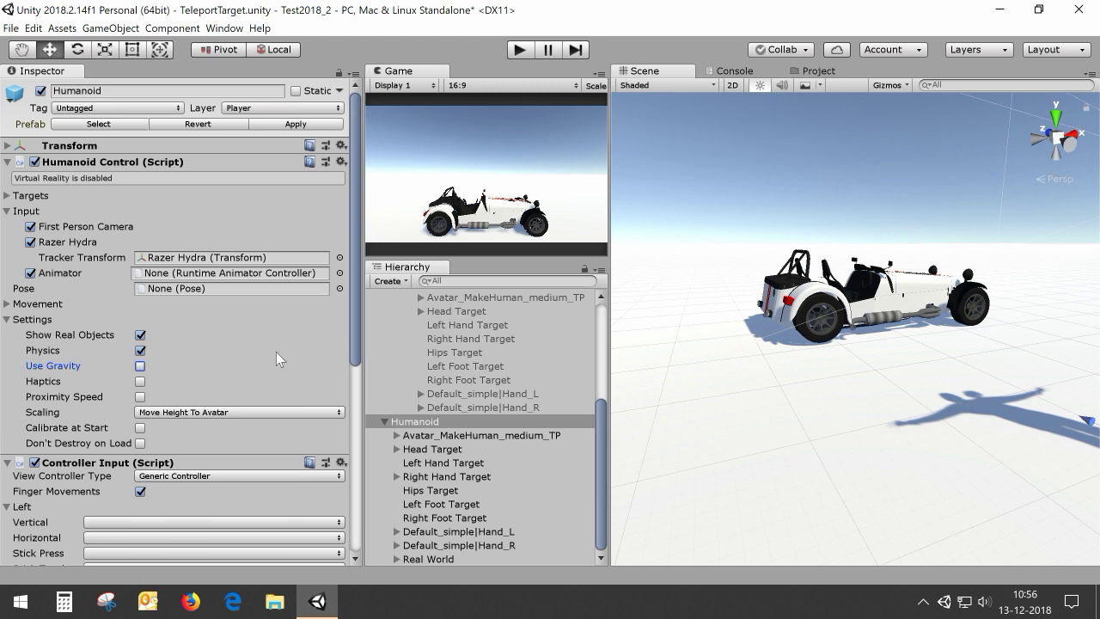
pyautogui.keyDown('alt'); pyautogui.moveTo(784, 251); pyautogui.dragTo(821, 337); pyautogui.keyUp('alt')
pyautogui.click(520, 50)
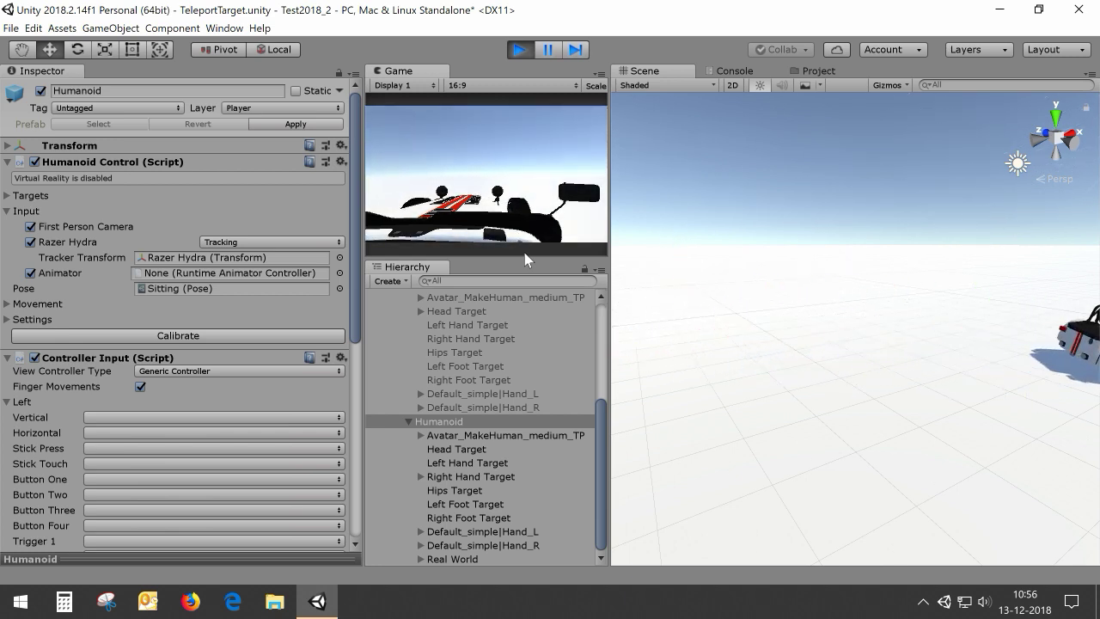
# Step: Exit Play mode so the humanoid stands again beside the parked Caterham
pyautogui.click(518, 50)
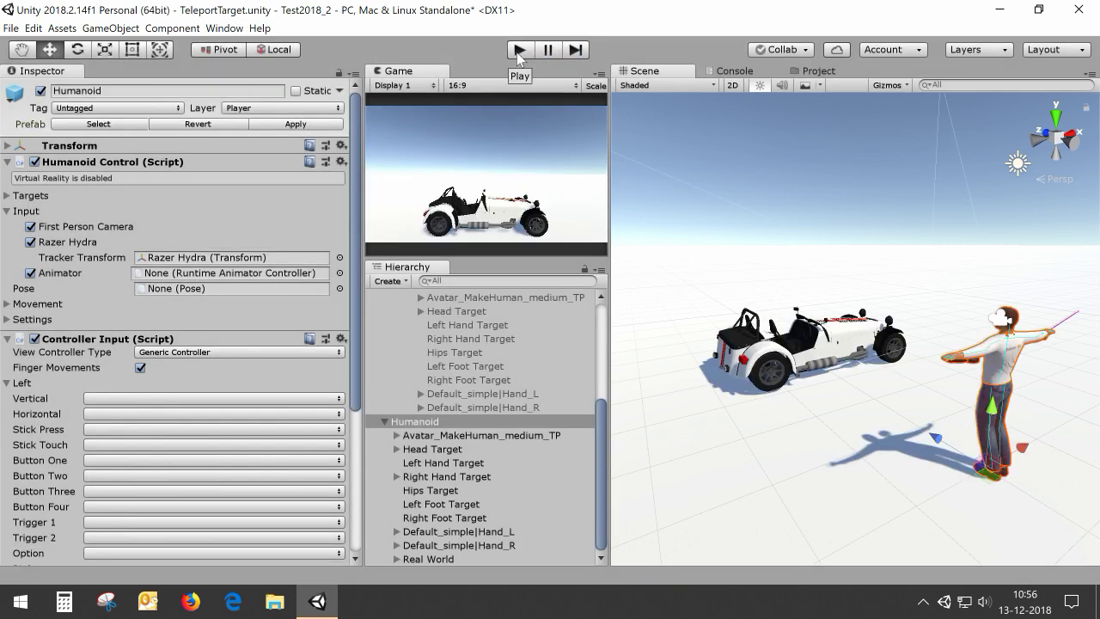